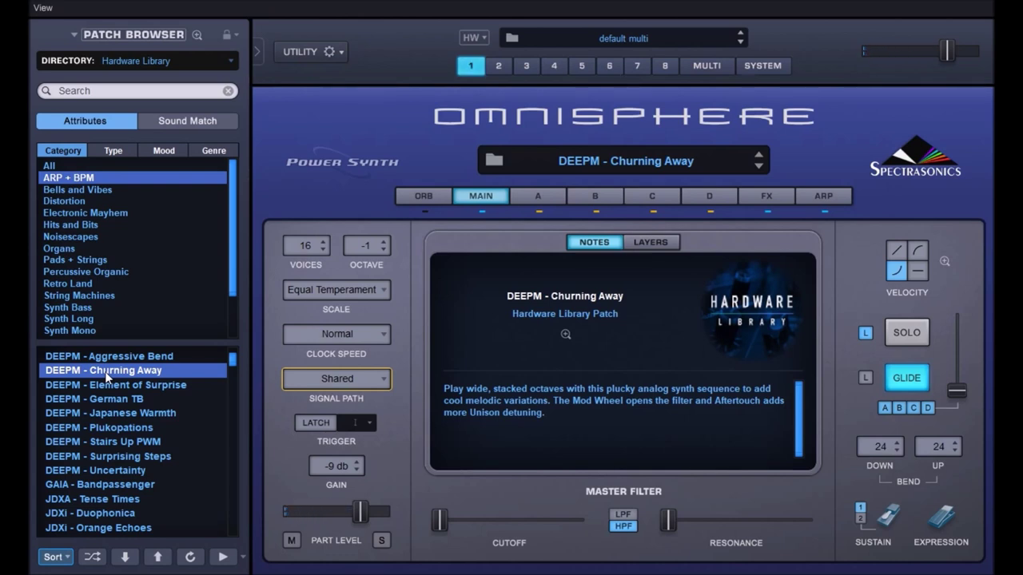
- Load the ARP + BPM patch JP8000 - Chart Pulser, followed by JP8000 - Classic Trancegate, to audition both
{"action": "scroll", "coordinate": [129, 449], "scroll_direction": "down", "scroll_amount": 2}
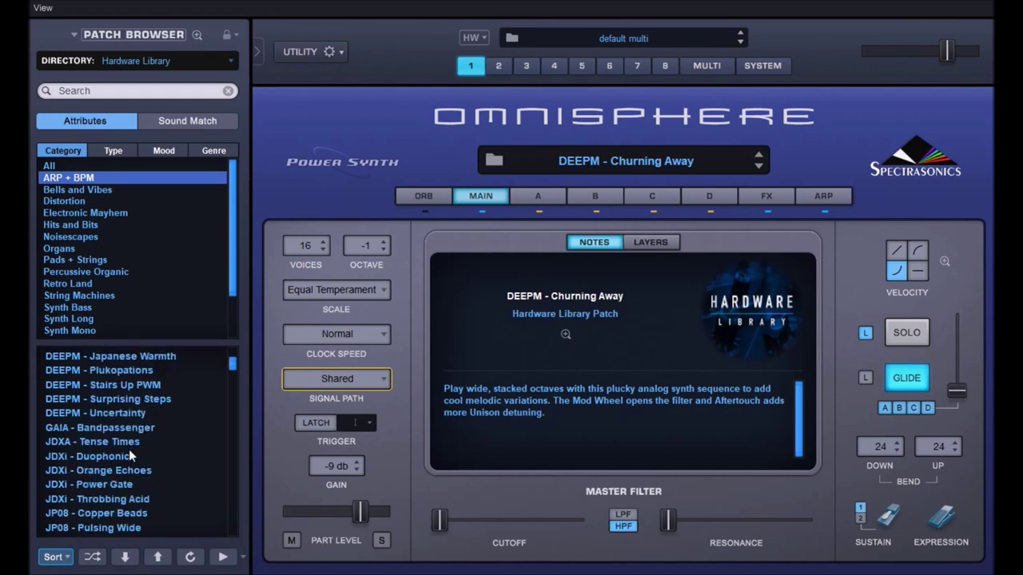
{"action": "scroll", "coordinate": [129, 449], "scroll_direction": "down", "scroll_amount": 2}
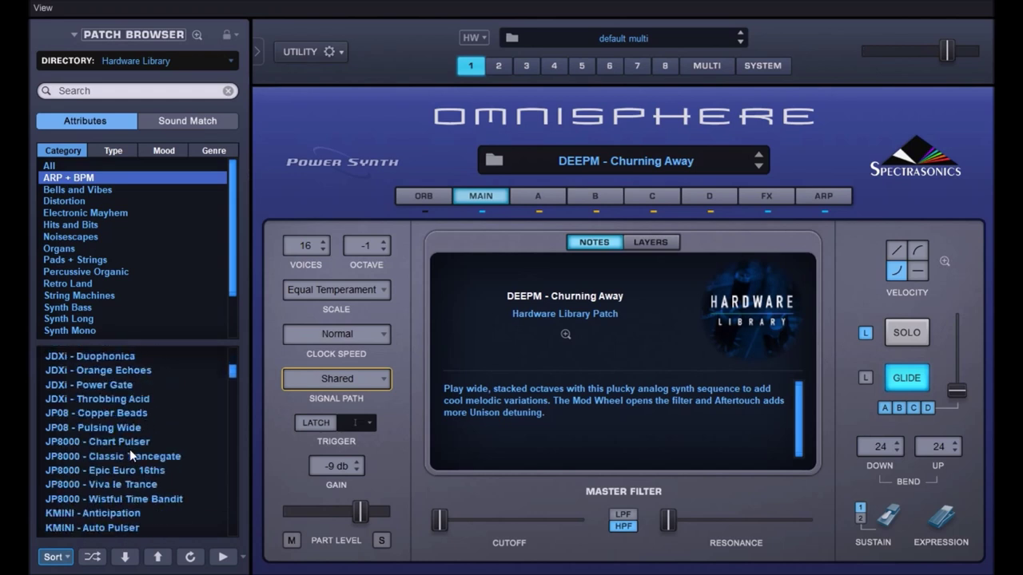
{"action": "scroll", "coordinate": [129, 449], "scroll_direction": "down", "scroll_amount": 1}
{"action": "left_click", "coordinate": [120, 411]}
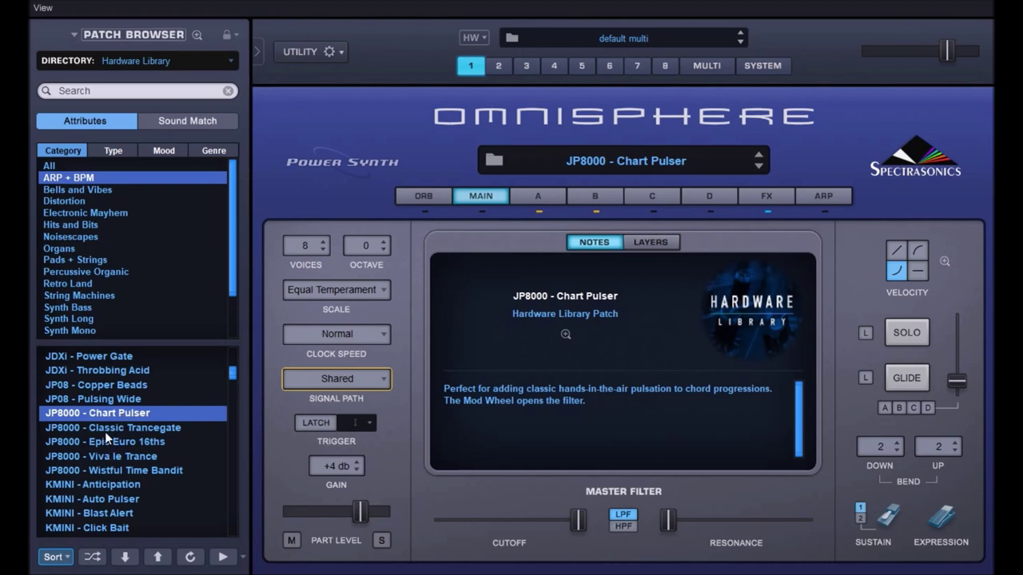
{"action": "left_click", "coordinate": [105, 431]}
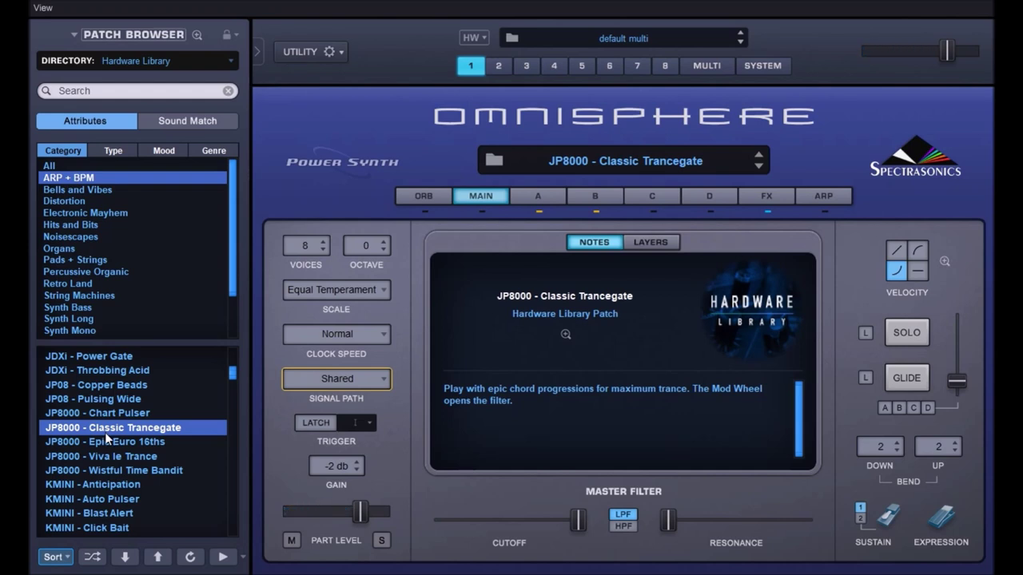
- Find the RADIAS patches further along the ARP + BPM list and load RADIAS - Heart Spasm
{"action": "scroll", "coordinate": [111, 453], "scroll_direction": "down", "scroll_amount": 5}
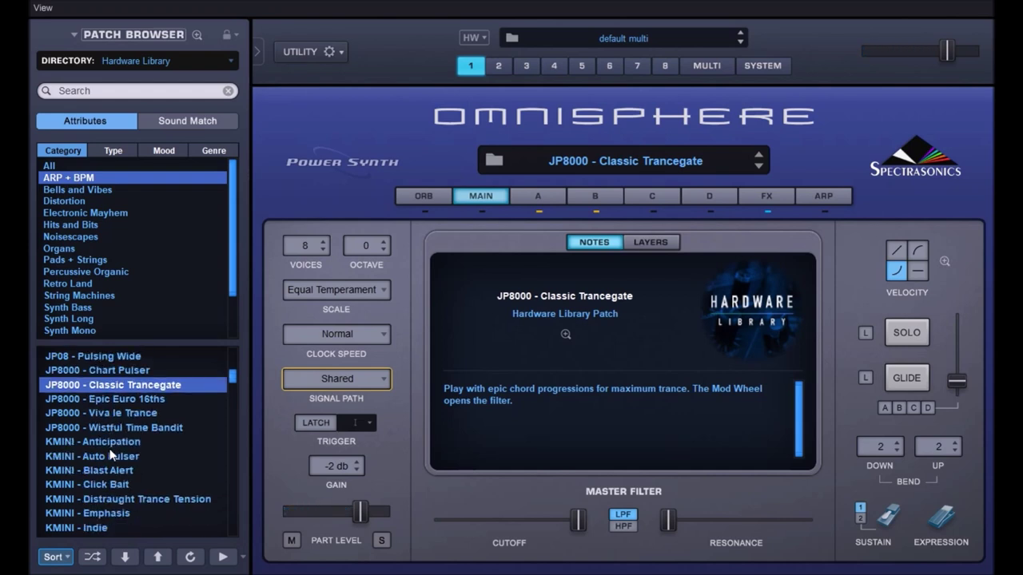
{"action": "scroll", "coordinate": [227, 396], "scroll_direction": "down", "scroll_amount": 8}
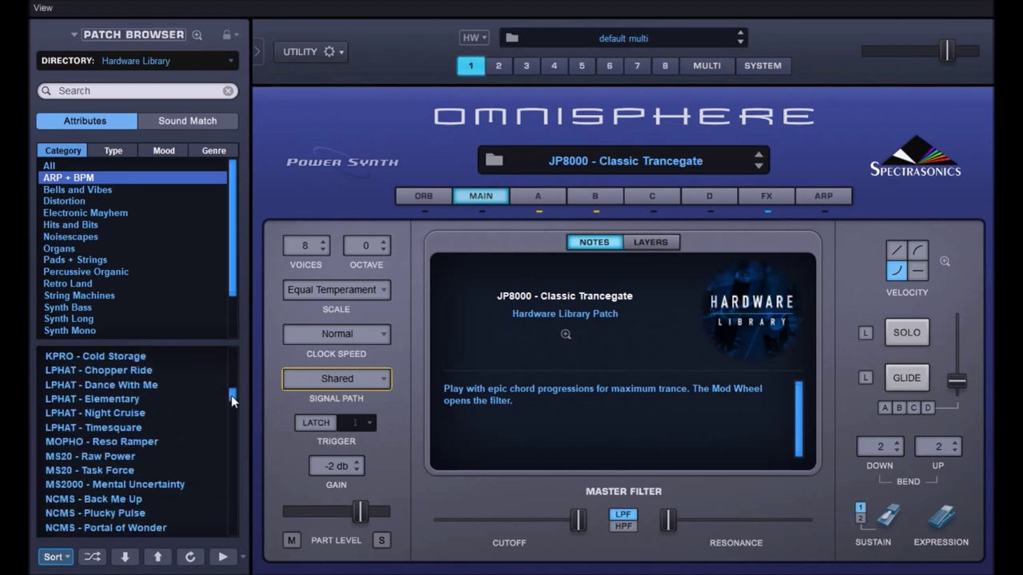
{"action": "left_click_drag", "start_coordinate": [228, 415], "coordinate": [229, 455]}
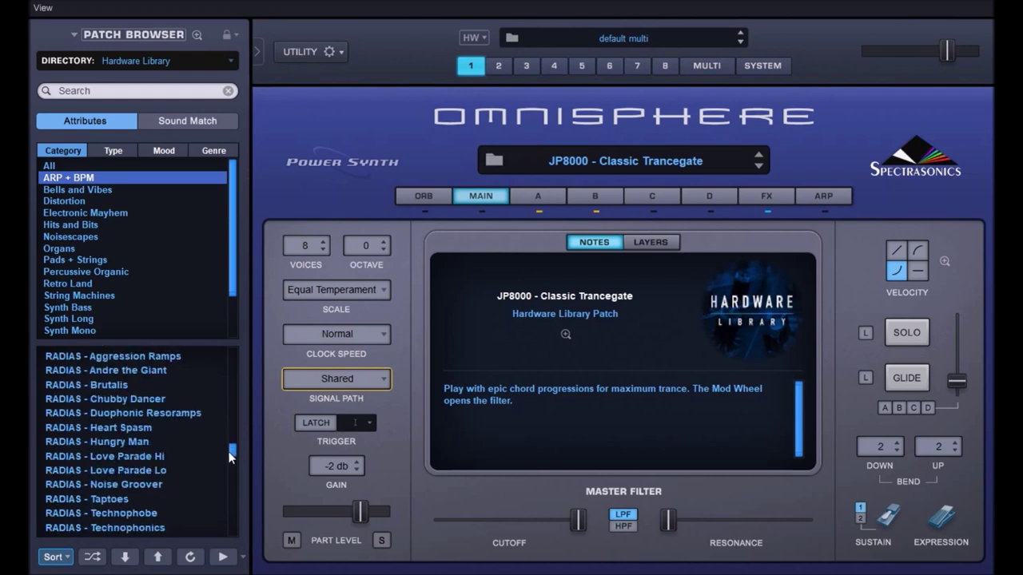
{"action": "left_click", "coordinate": [100, 432]}
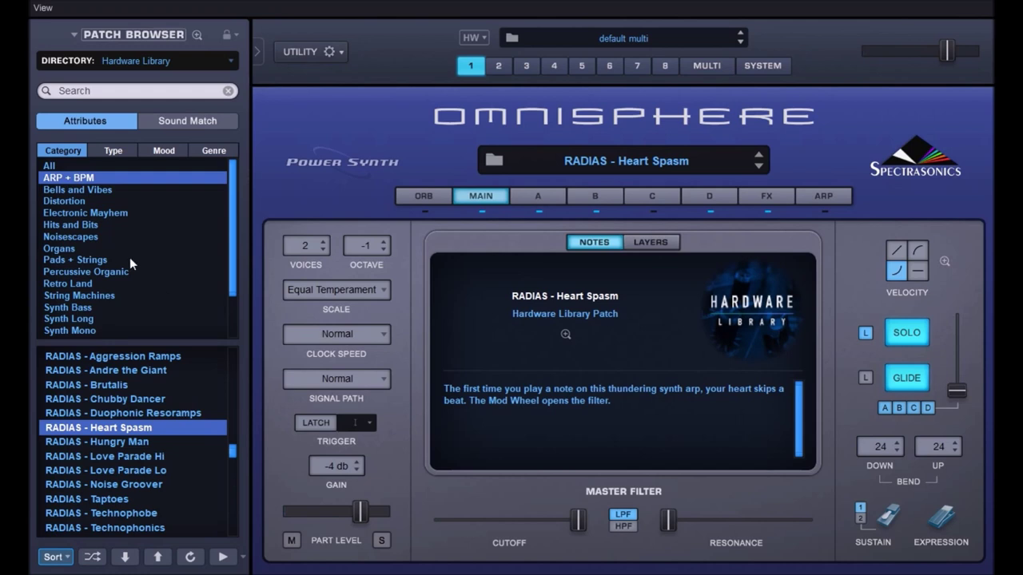
- Filter the patches to Bells and Vibes and audition D50 - Classic Staccato Heaven and D50 - Fantasia Chorale Mms
{"action": "left_click", "coordinate": [76, 189]}
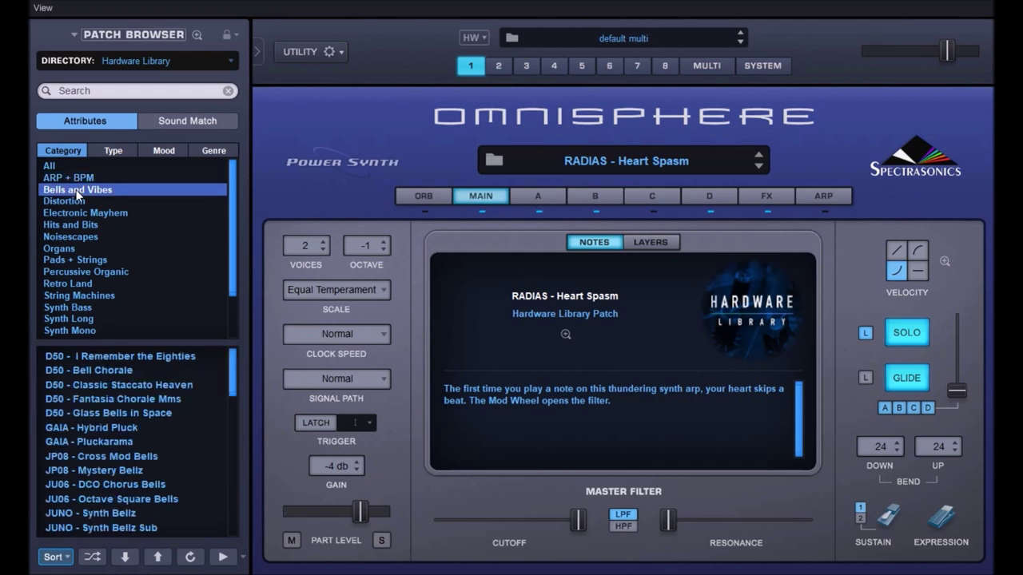
{"action": "left_click", "coordinate": [105, 384]}
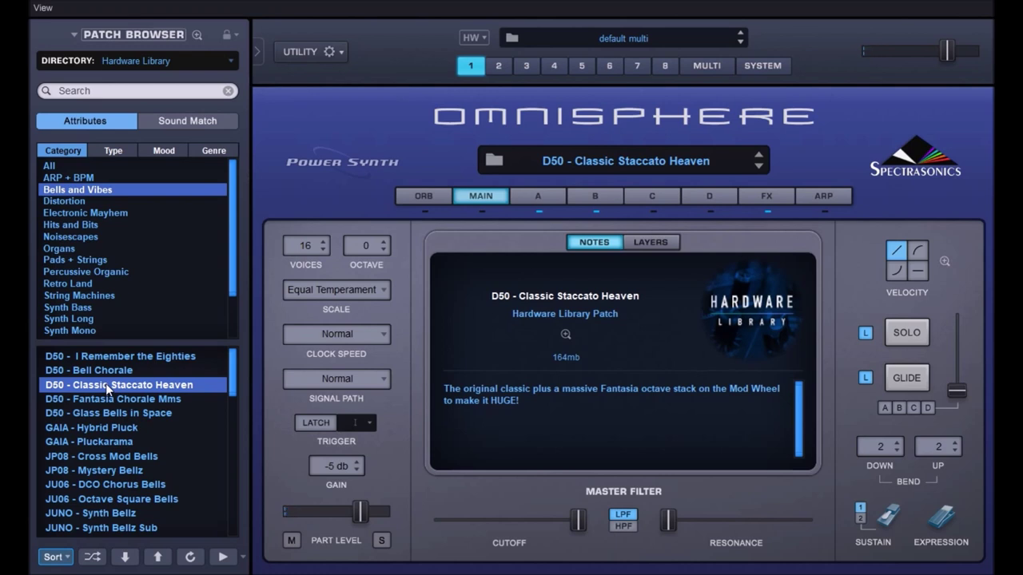
{"action": "left_click", "coordinate": [101, 398]}
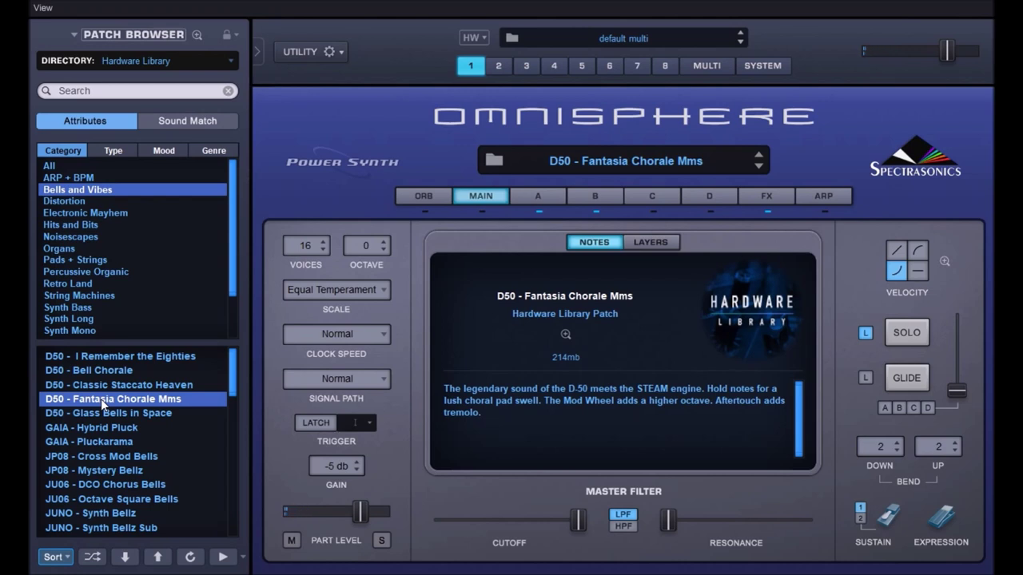
- Load the MKS80 - Eighties Hollow patch from the Bells and Vibes category
{"action": "scroll", "coordinate": [232, 388], "scroll_direction": "down", "scroll_amount": 5}
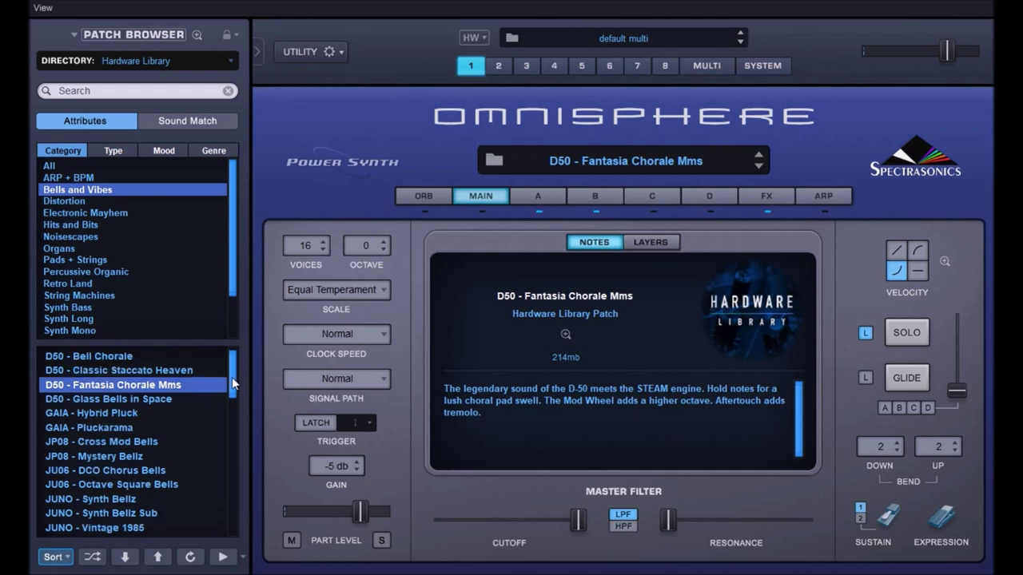
{"action": "scroll", "coordinate": [231, 392], "scroll_direction": "down", "scroll_amount": 6}
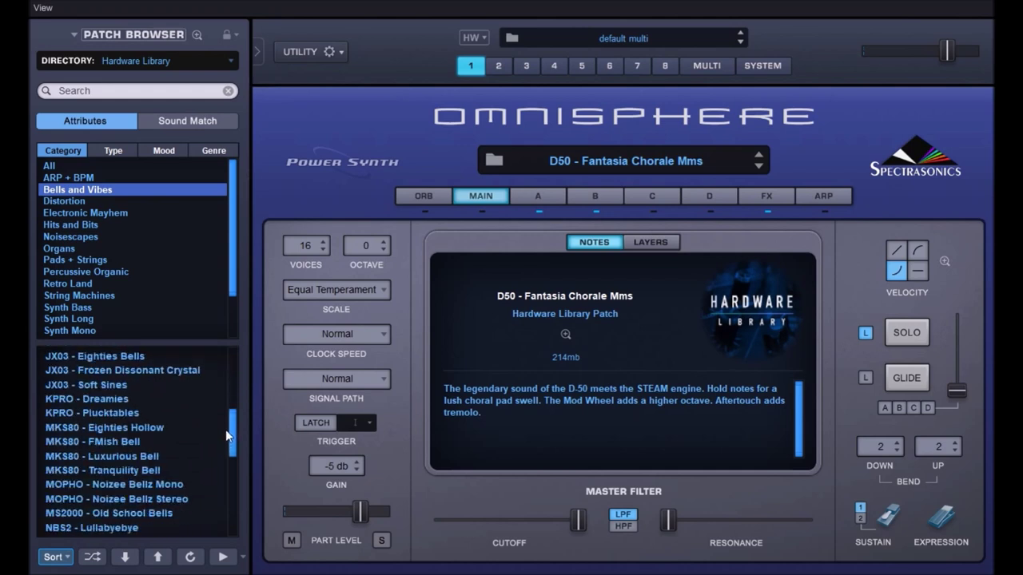
{"action": "left_click", "coordinate": [137, 428]}
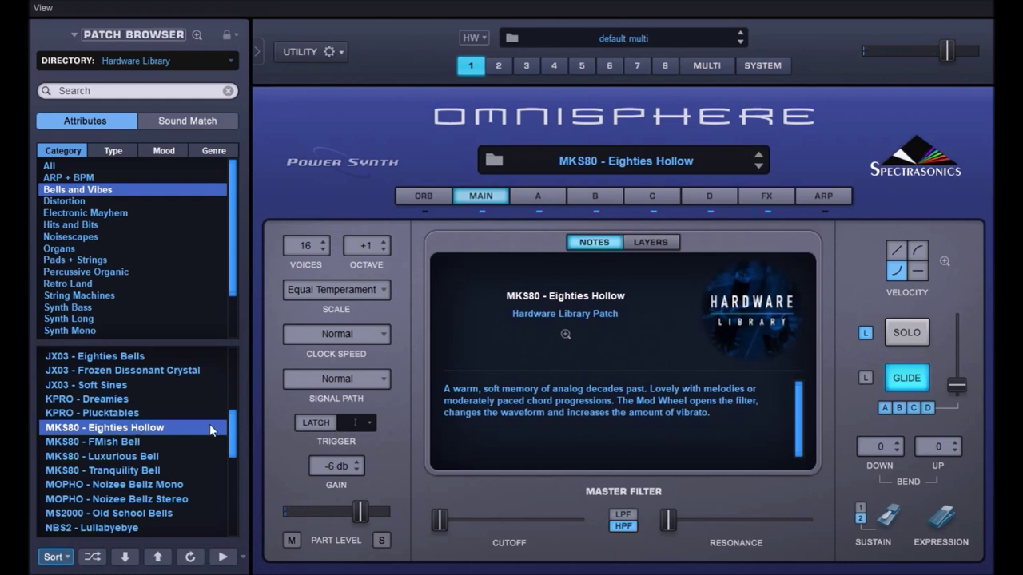
- Audition the Bells and Vibes patches REFACE - Dusty Sines, PR12 - Jacked Bells and PR12 - VS Love in turn
{"action": "mouse_move", "coordinate": [232, 425]}
{"action": "left_mouse_down"}
{"action": "mouse_move", "coordinate": [229, 454]}
{"action": "mouse_move", "coordinate": [228, 412]}
{"action": "left_mouse_up"}
{"action": "scroll", "coordinate": [229, 412], "scroll_direction": "up", "scroll_amount": 2}
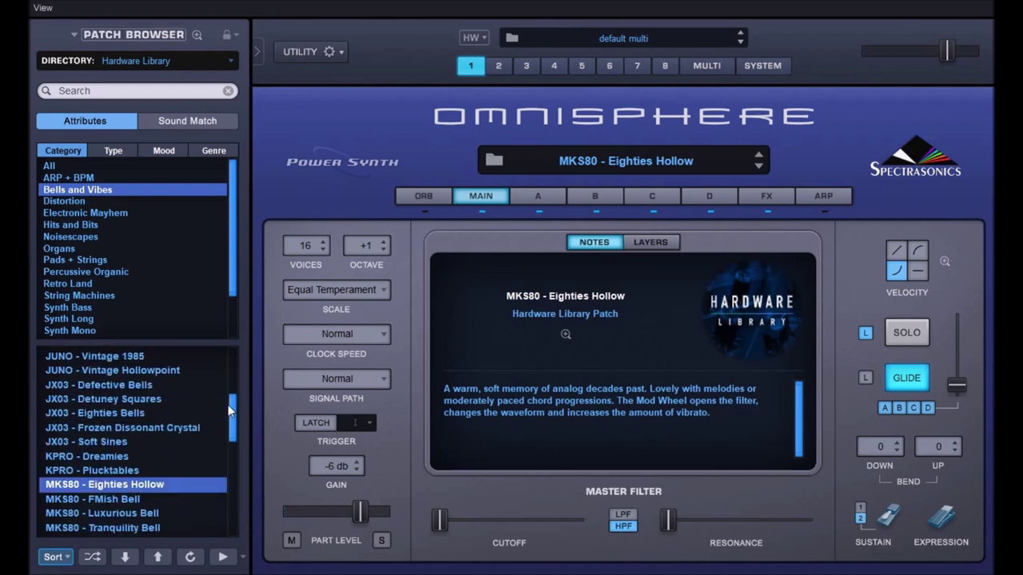
{"action": "left_click_drag", "start_coordinate": [229, 410], "coordinate": [229, 488]}
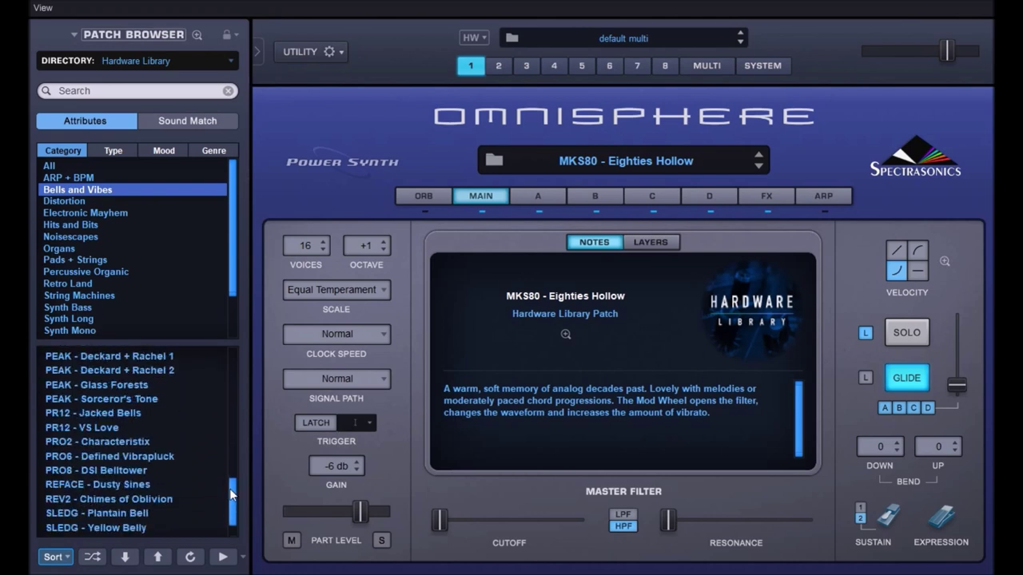
{"action": "left_click", "coordinate": [124, 487]}
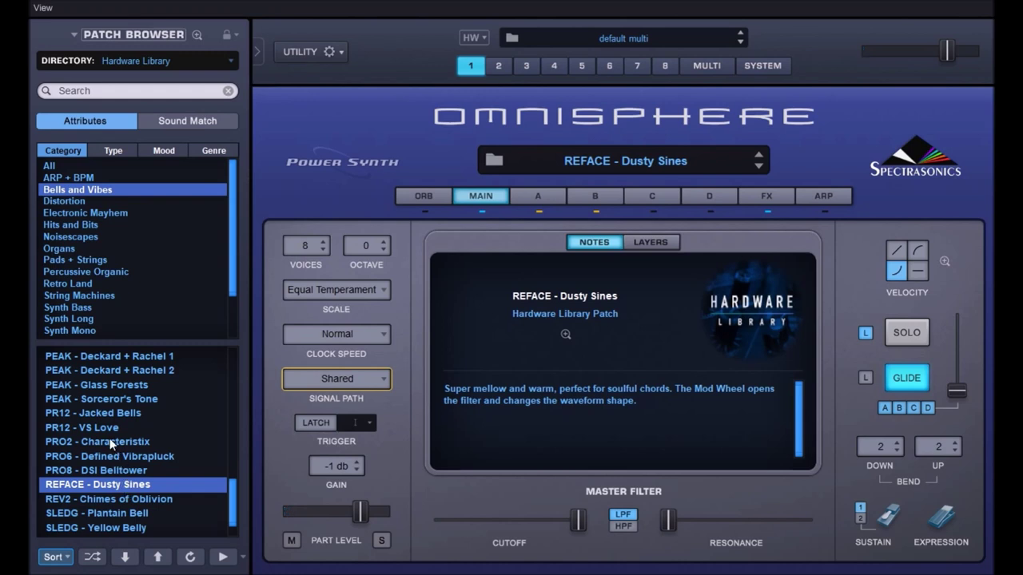
{"action": "left_click", "coordinate": [107, 414]}
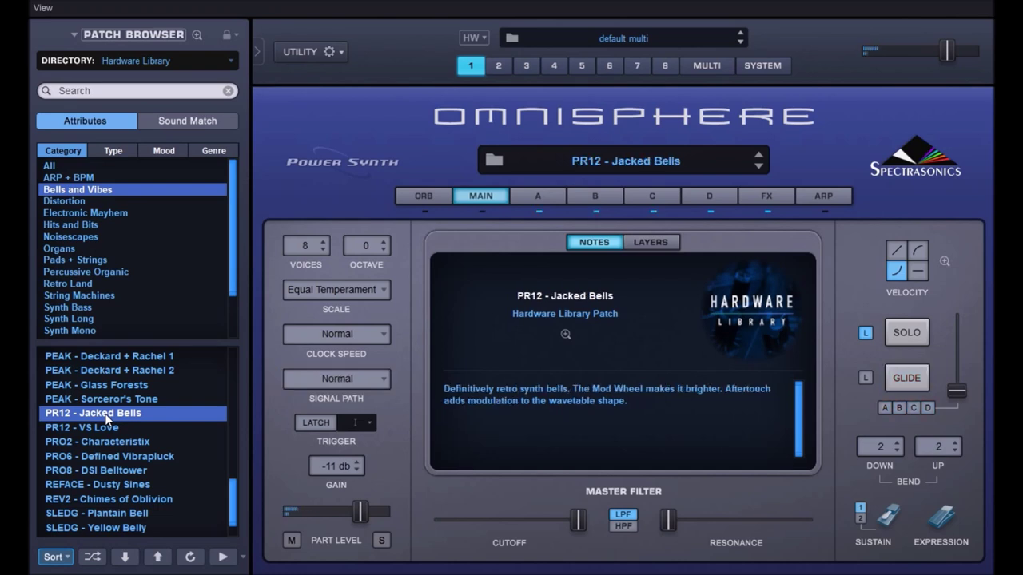
{"action": "left_click", "coordinate": [98, 429]}
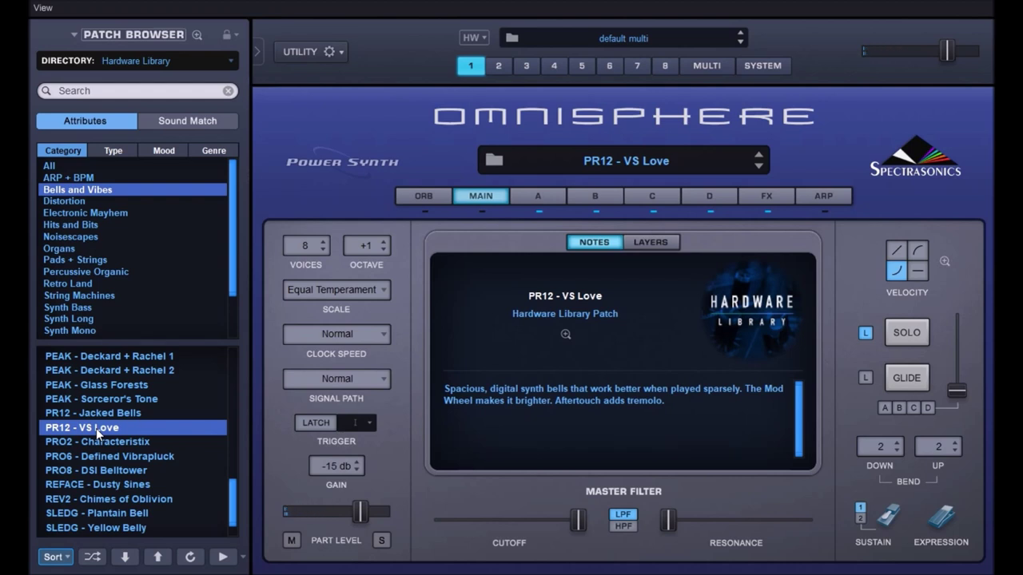
- Filter the patches to the Distortion category and load NWAVE - Growing Violence
{"action": "left_click", "coordinate": [60, 203]}
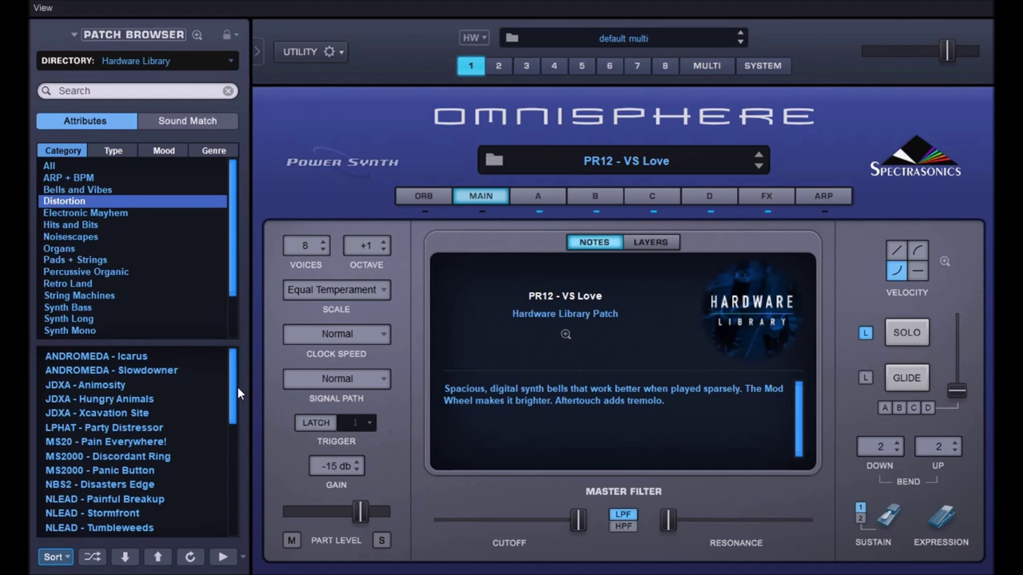
{"action": "left_click_drag", "start_coordinate": [231, 385], "coordinate": [232, 400]}
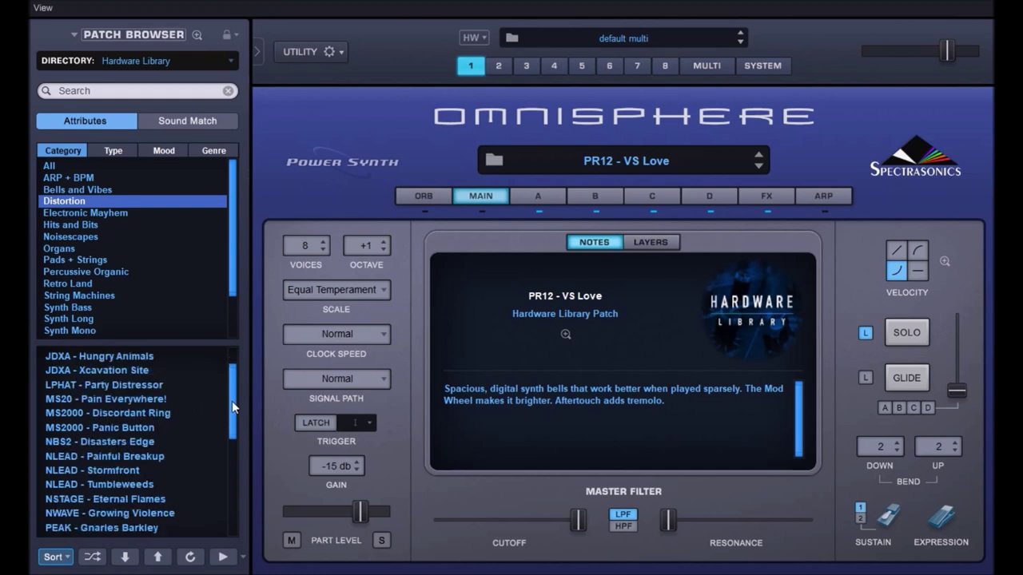
{"action": "left_click", "coordinate": [102, 515]}
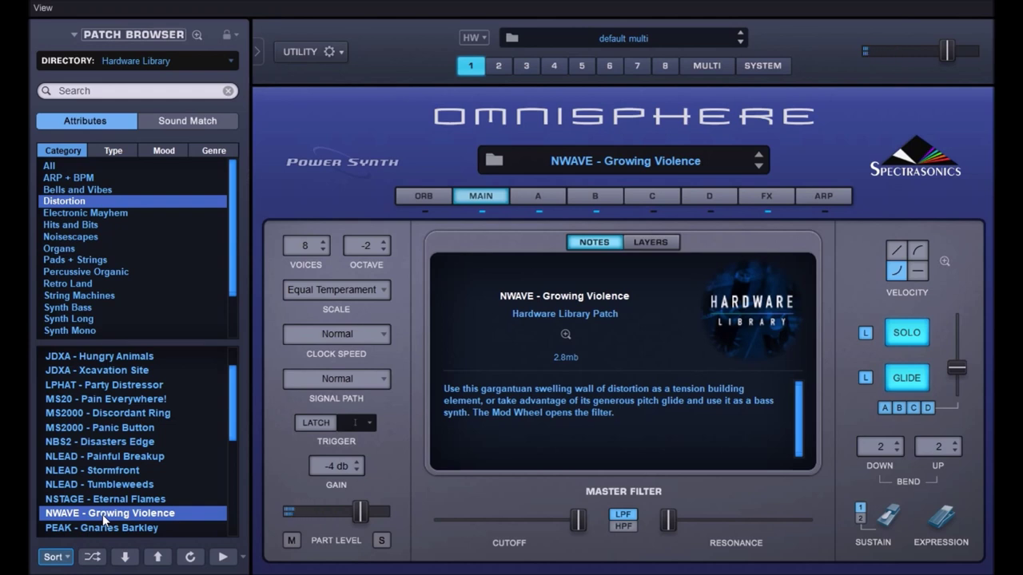
- Audition the Distortion patches REFACE - Deserted Feedback, REFACE - Greenwood and NBS2 - Disasters Edge in turn
{"action": "left_click_drag", "start_coordinate": [226, 409], "coordinate": [219, 459]}
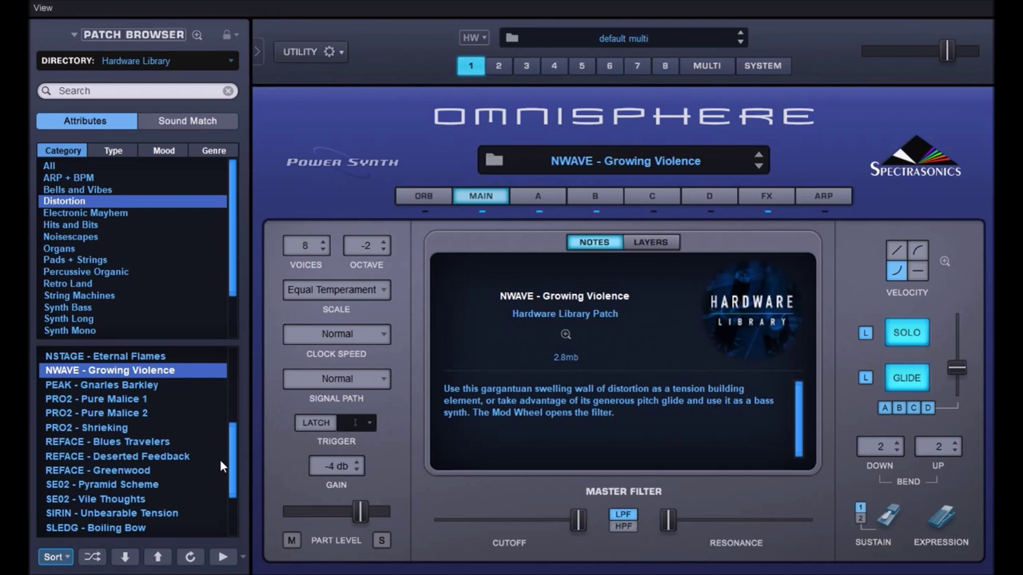
{"action": "left_click", "coordinate": [118, 457]}
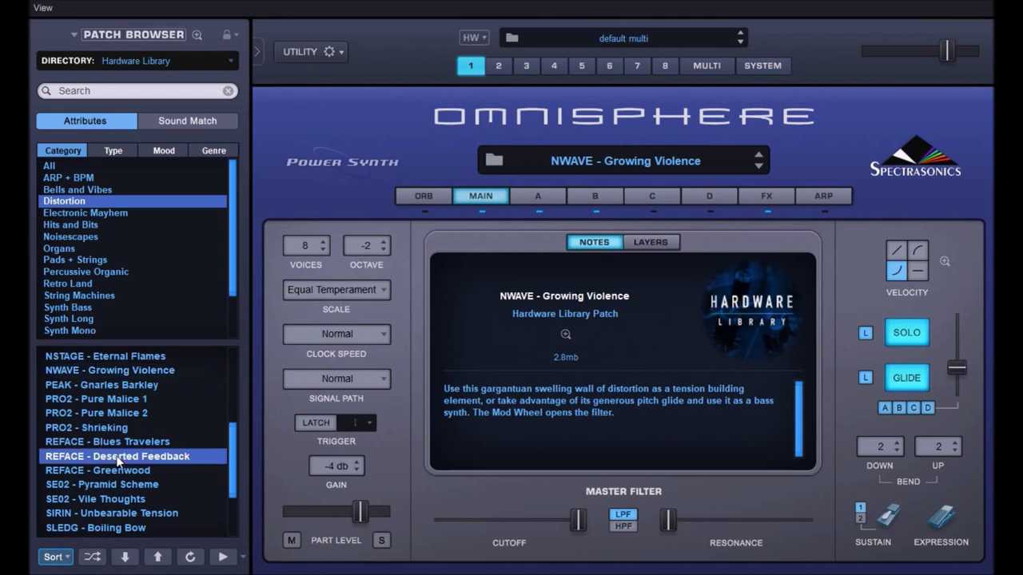
{"action": "left_click", "coordinate": [101, 474]}
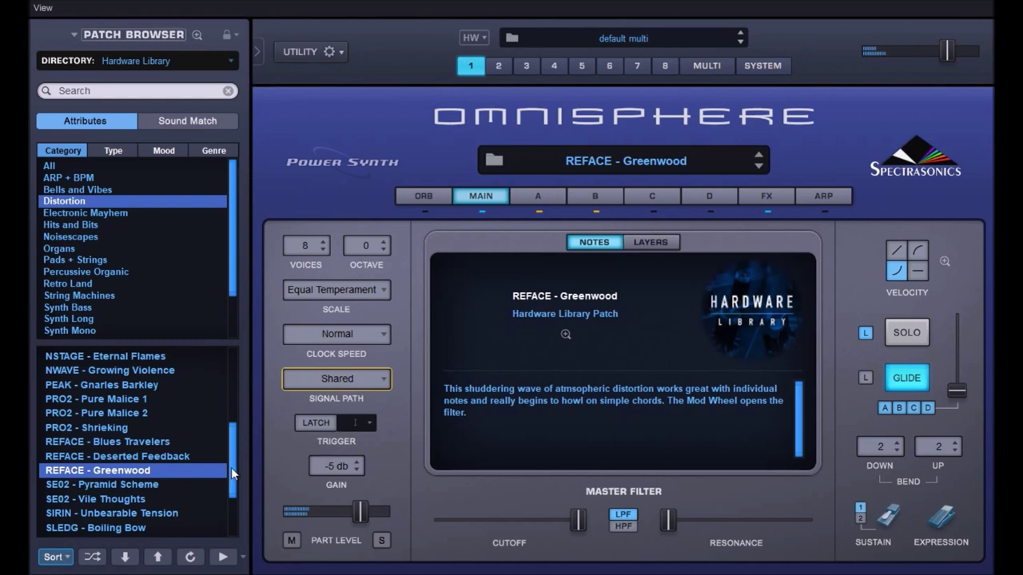
{"action": "left_click_drag", "start_coordinate": [232, 462], "coordinate": [237, 430]}
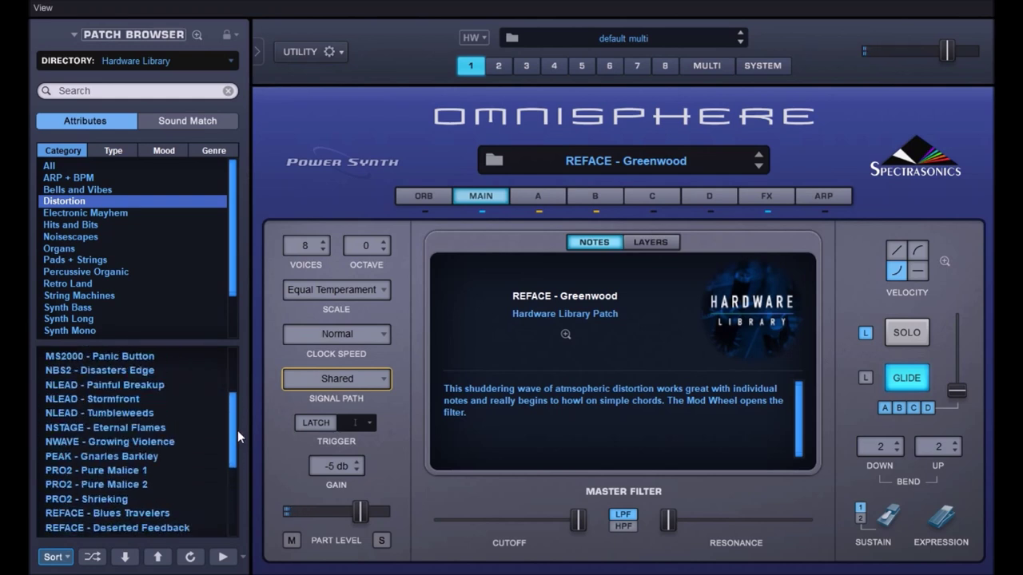
{"action": "left_click", "coordinate": [85, 369]}
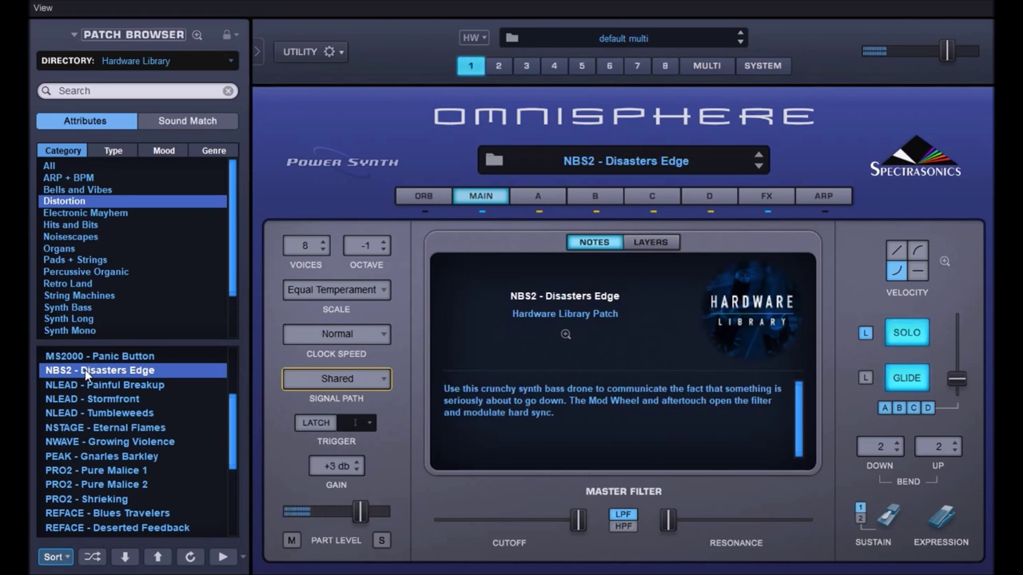
- Filter the patches to Hits and Bits and audition JX03 - Sassy Hit and KMINI - Steamcrunk
{"action": "left_click", "coordinate": [74, 226]}
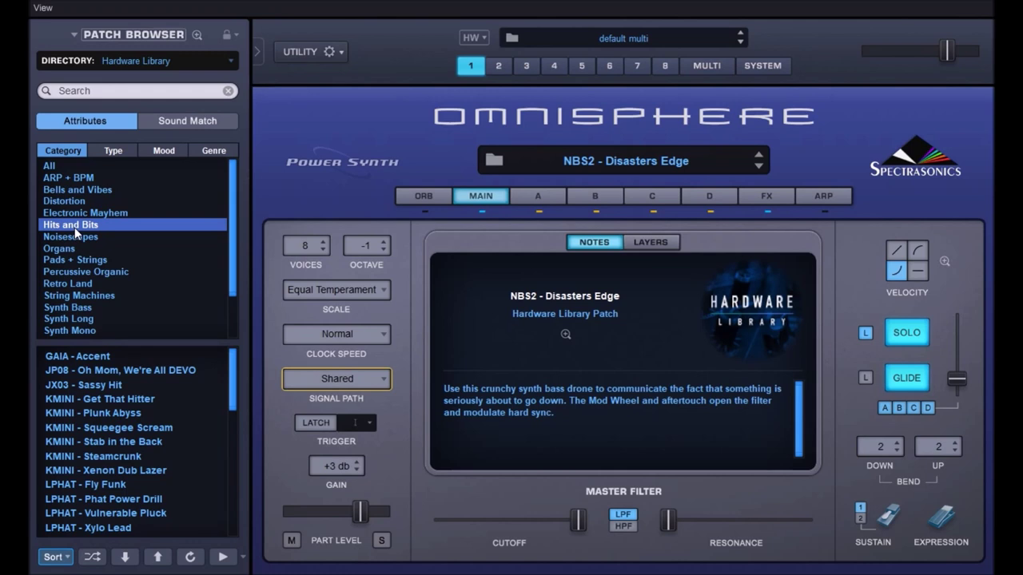
{"action": "left_click", "coordinate": [94, 385]}
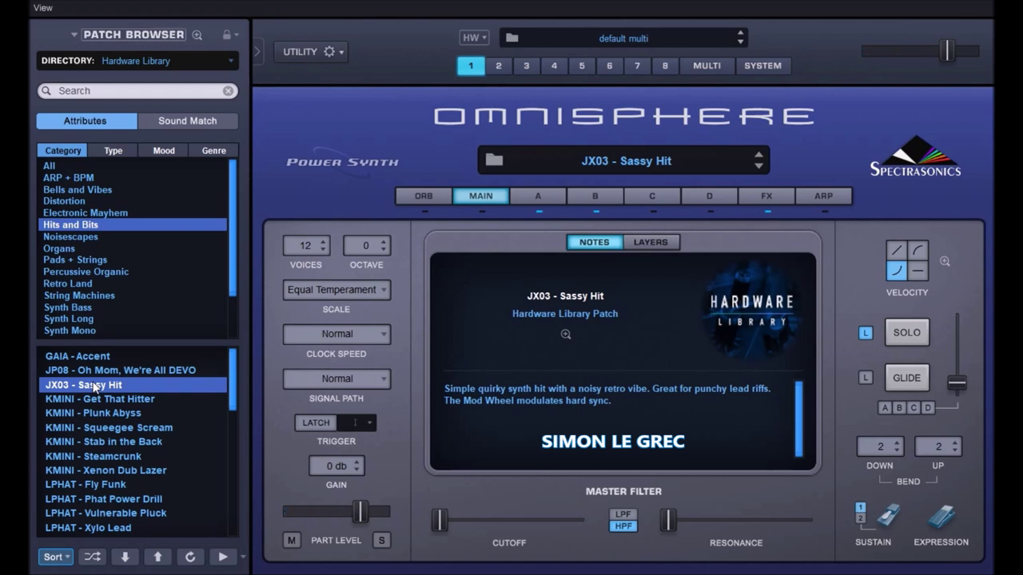
{"action": "left_click", "coordinate": [95, 456]}
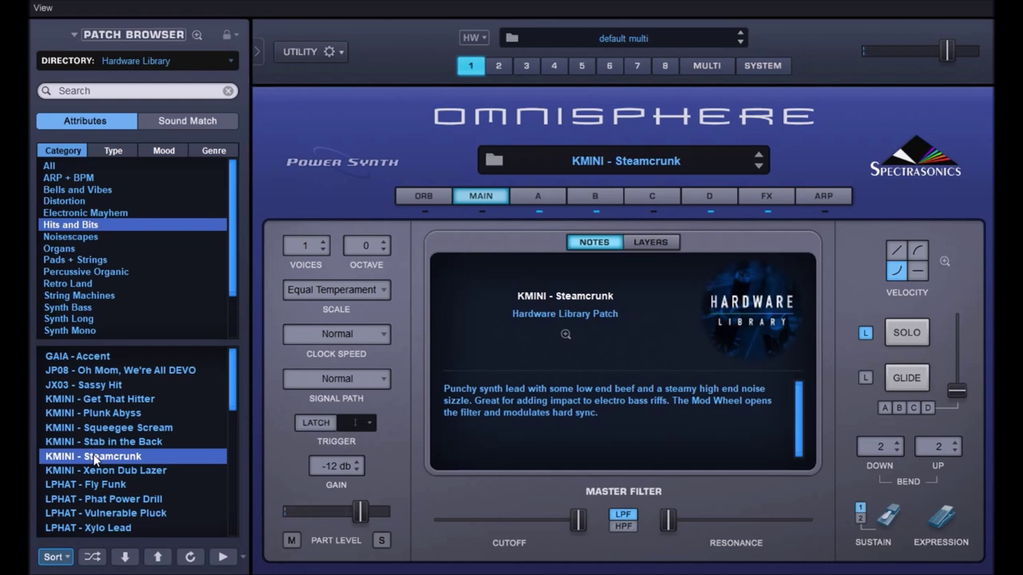
- Audition PR12 - One Chunk and PROX - Rattle Square from further along the Hits and Bits list
{"action": "left_click_drag", "start_coordinate": [231, 364], "coordinate": [215, 434]}
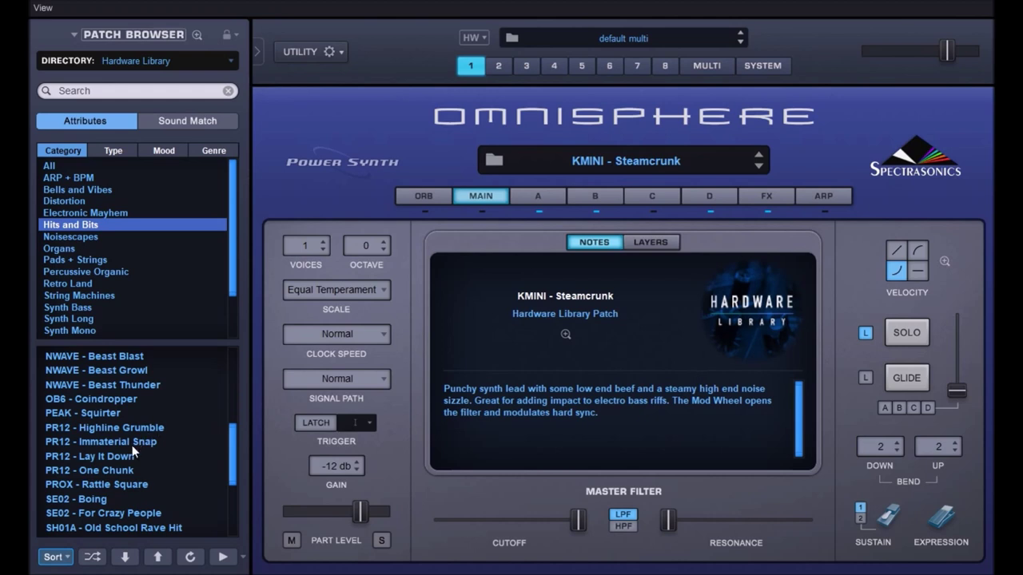
{"action": "left_click", "coordinate": [106, 469]}
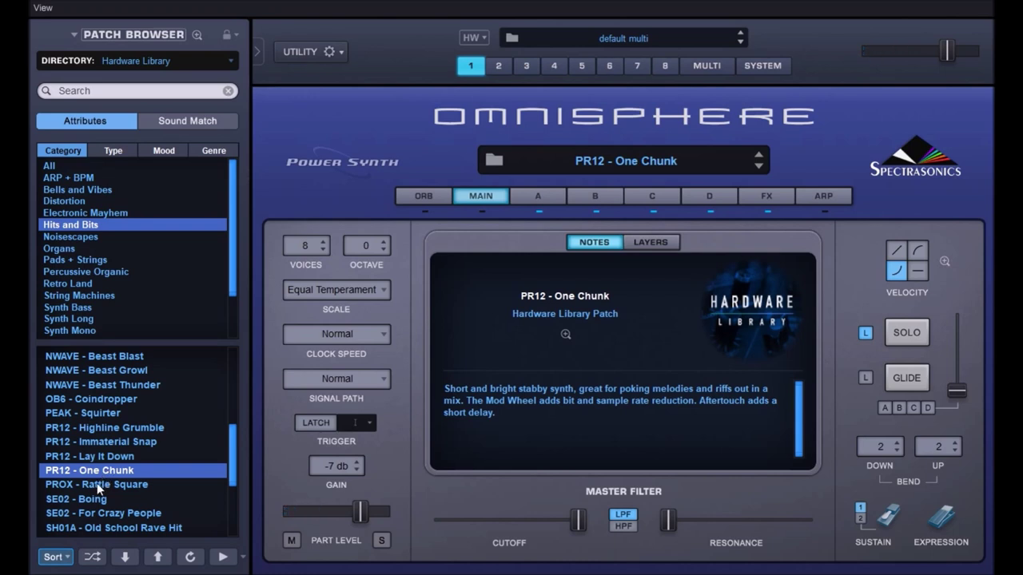
{"action": "left_click", "coordinate": [96, 484]}
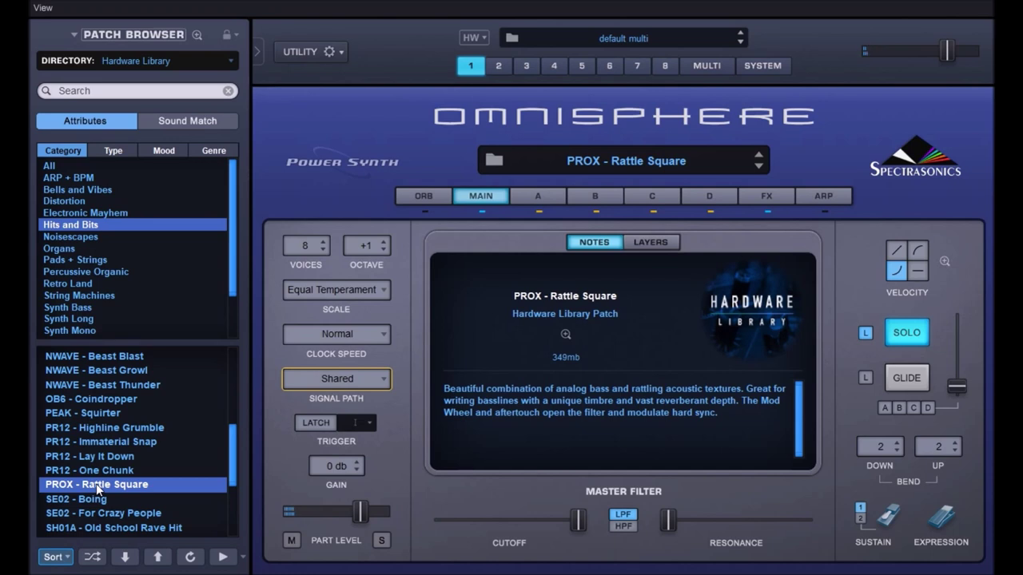
- Filter the patches to the Organs category and load JUNO - Continental Breakfast
{"action": "left_click", "coordinate": [59, 249]}
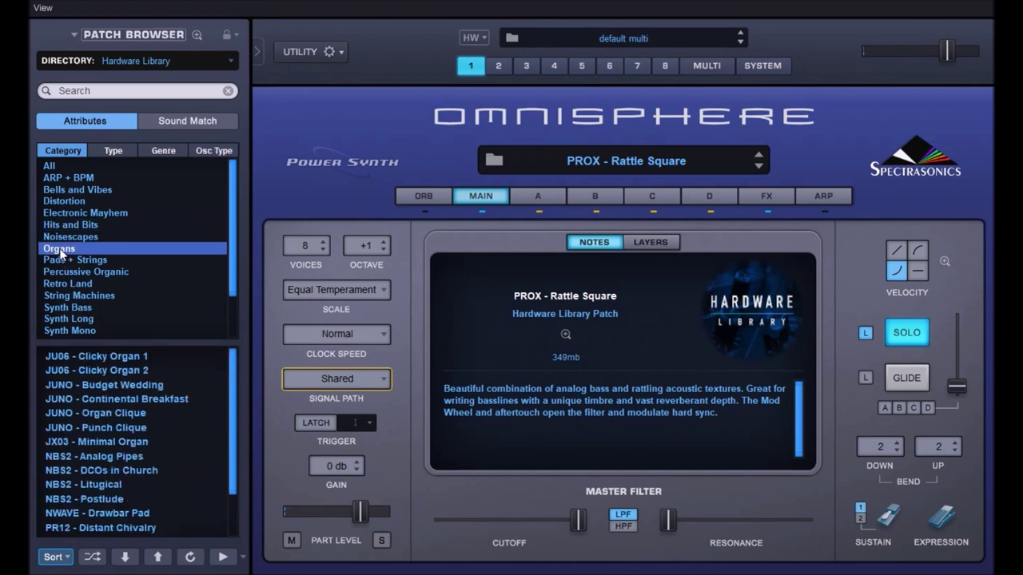
{"action": "left_click", "coordinate": [149, 402]}
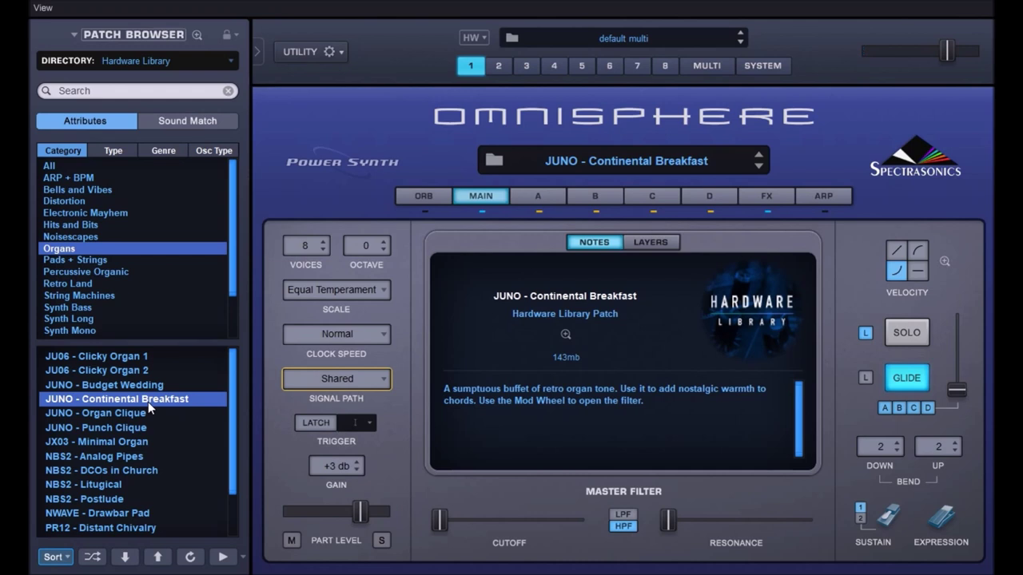
- Audition the Organs patches JUNO - Punch Clique, NBS2 - Postlude and REFACE - Overdriven to Tears in turn
{"action": "scroll", "coordinate": [148, 402], "scroll_direction": "down", "scroll_amount": 1}
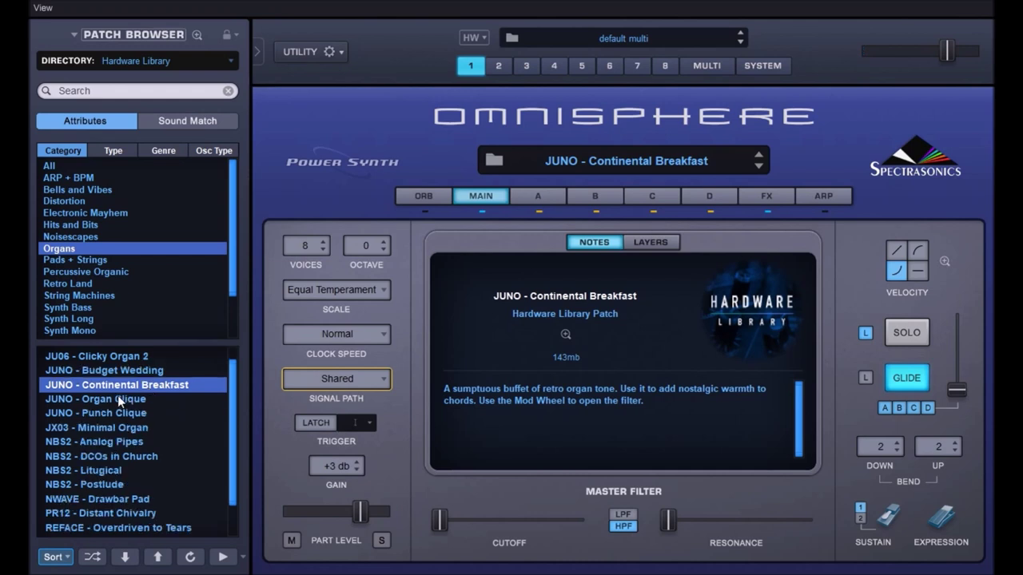
{"action": "left_click", "coordinate": [101, 412]}
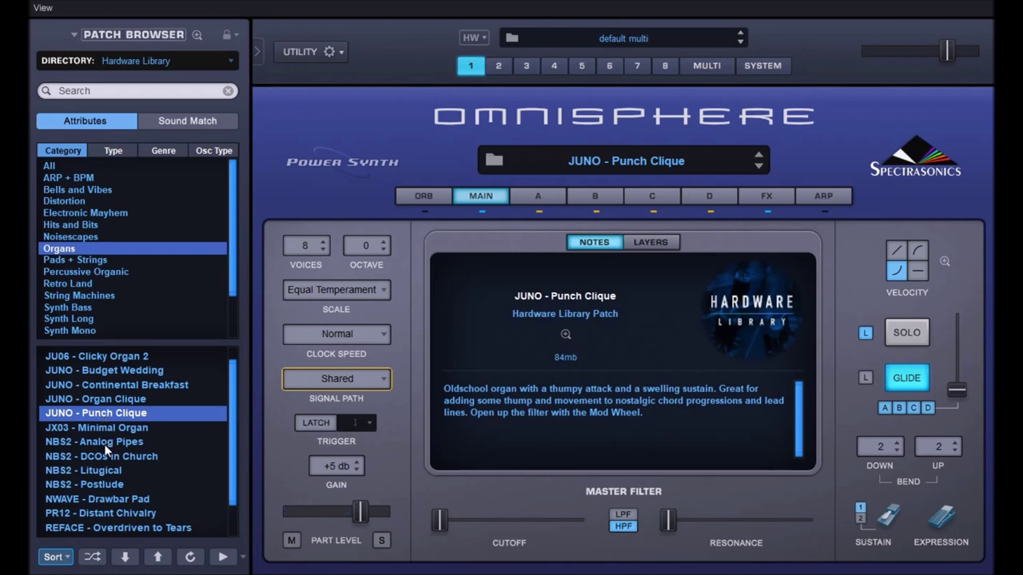
{"action": "left_click", "coordinate": [94, 482]}
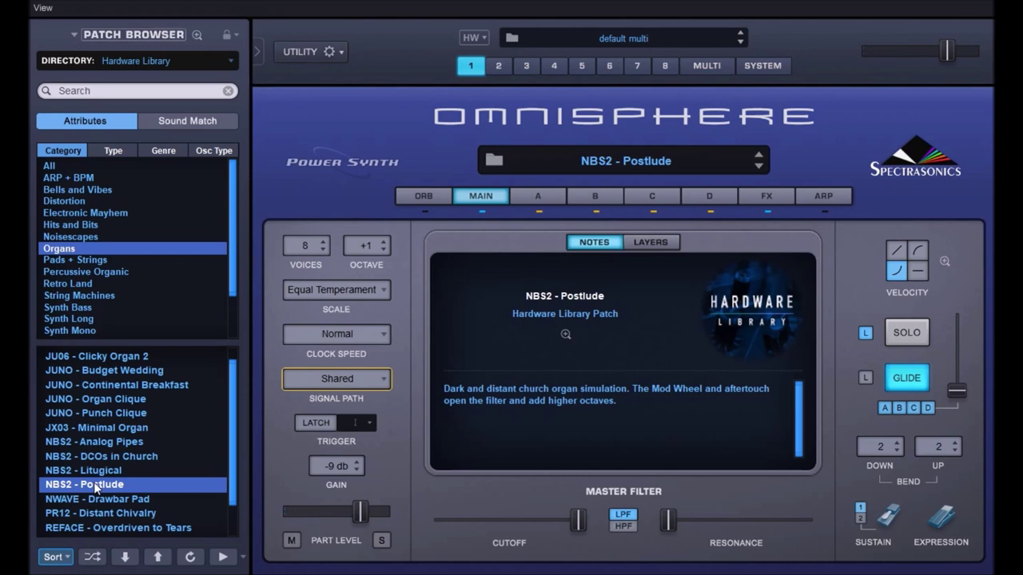
{"action": "scroll", "coordinate": [230, 440], "scroll_direction": "down", "scroll_amount": 1}
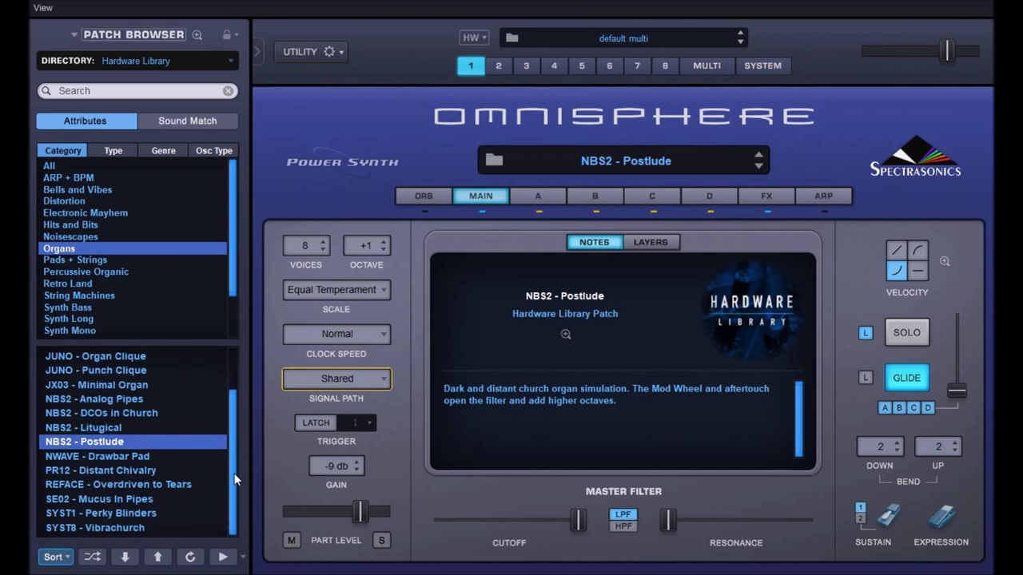
{"action": "left_click", "coordinate": [104, 483]}
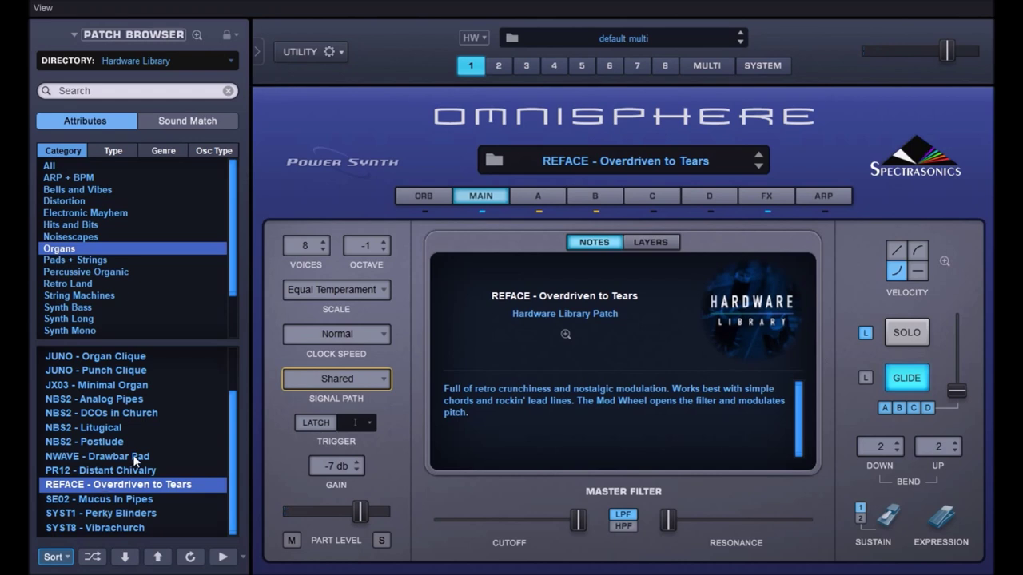
- Filter the patches to Pads + Strings and audition ANDROMEDA - Darkness Inside, ANDROMEDA - Epic Strings and D50 - Angel Rays
{"action": "left_click", "coordinate": [82, 260]}
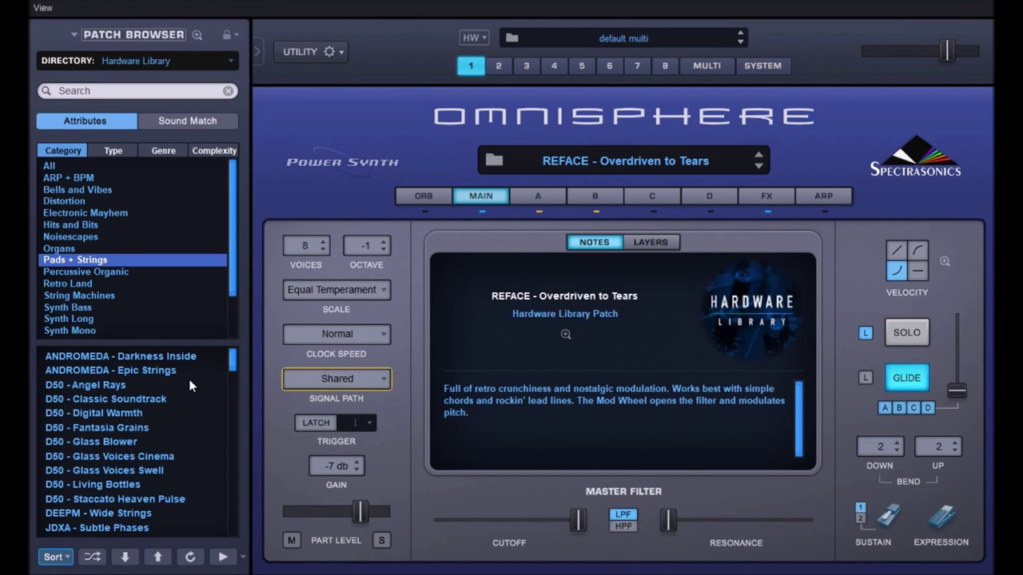
{"action": "left_click", "coordinate": [147, 360]}
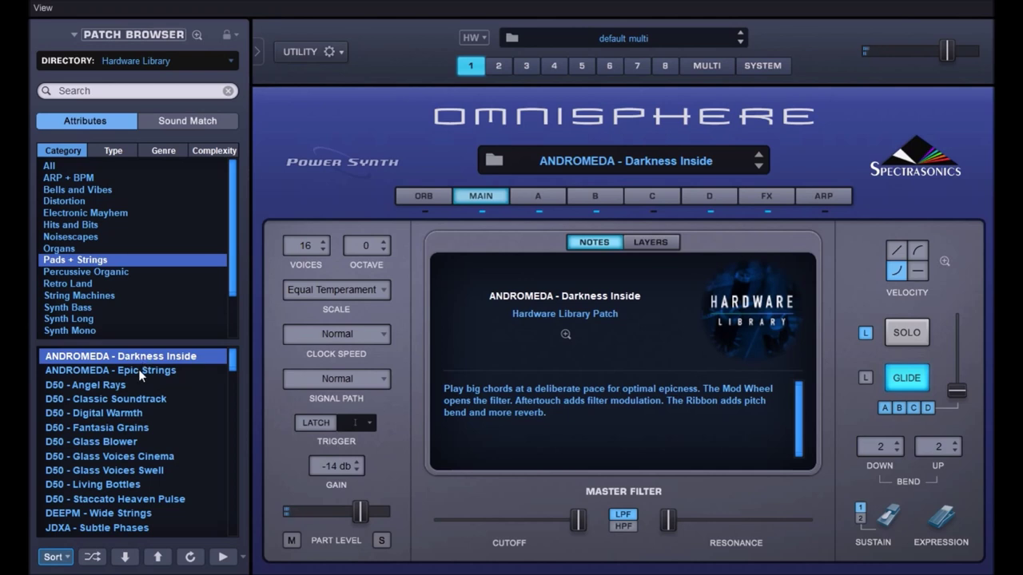
{"action": "left_click", "coordinate": [138, 369]}
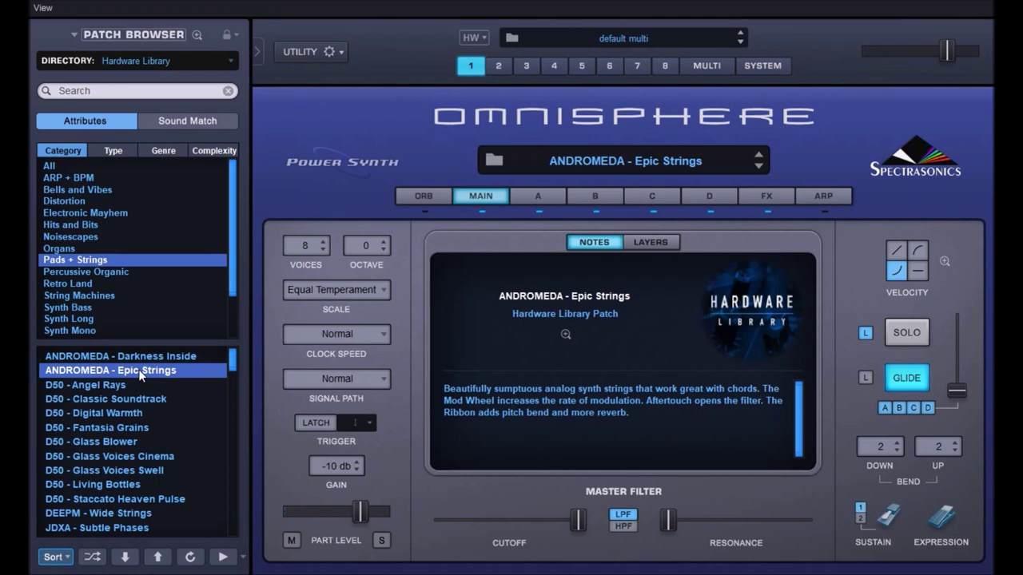
{"action": "left_click", "coordinate": [123, 385]}
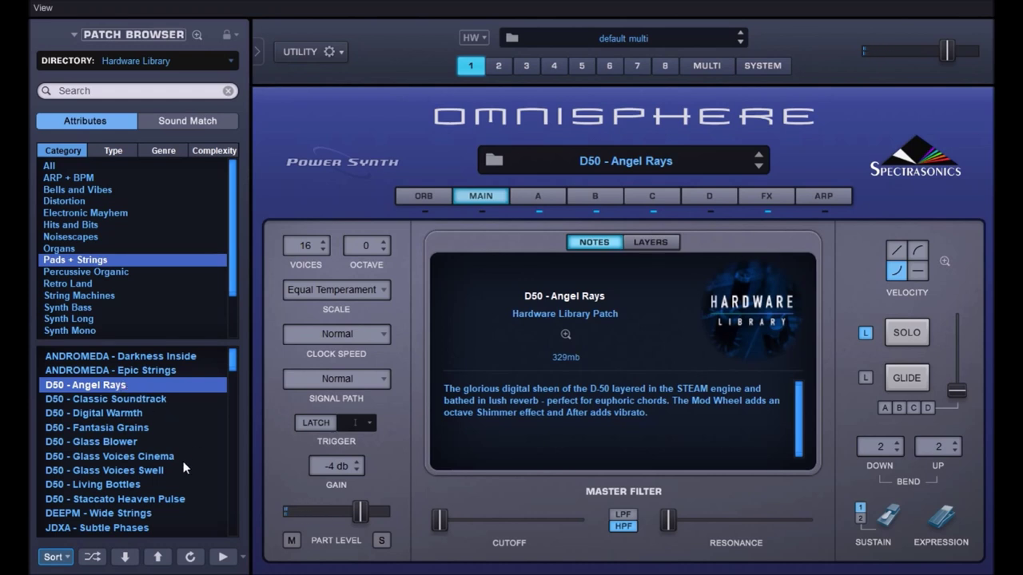
- Audition DEEPM - Wide Strings and PR12 - Anxiety Strings from further along the Pads + Strings list
{"action": "left_click", "coordinate": [111, 514]}
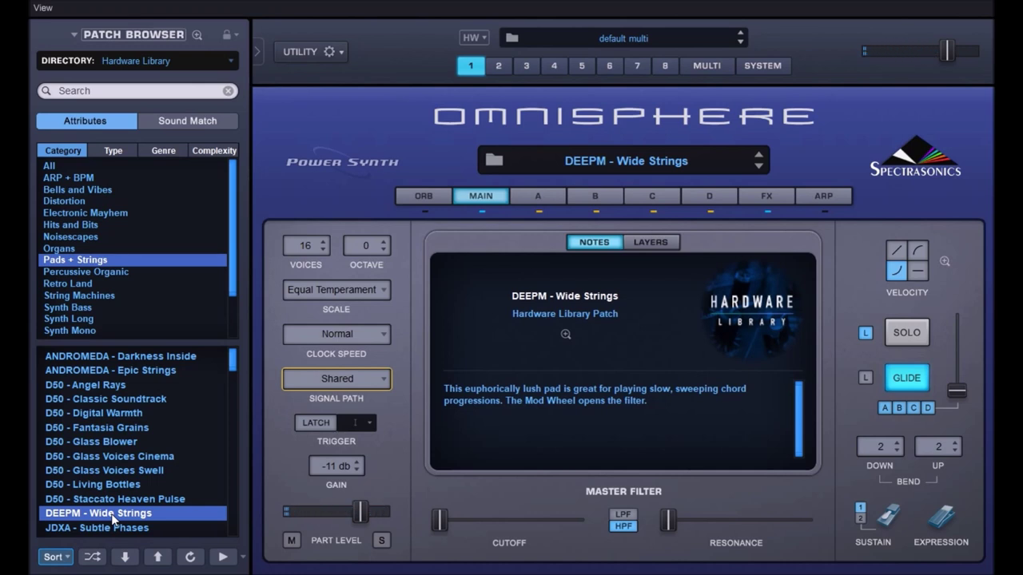
{"action": "left_click_drag", "start_coordinate": [231, 361], "coordinate": [237, 477]}
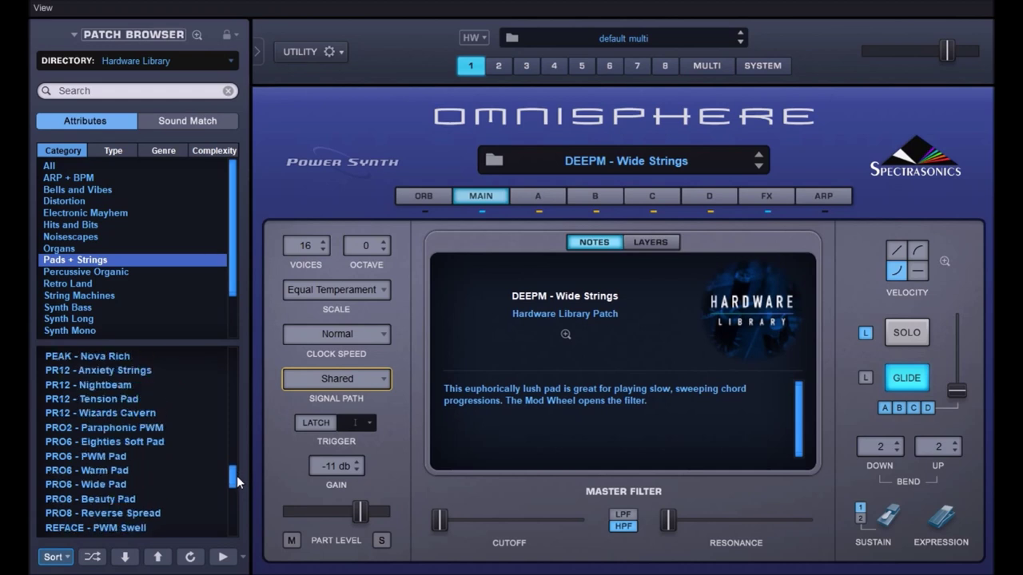
{"action": "left_click", "coordinate": [114, 371]}
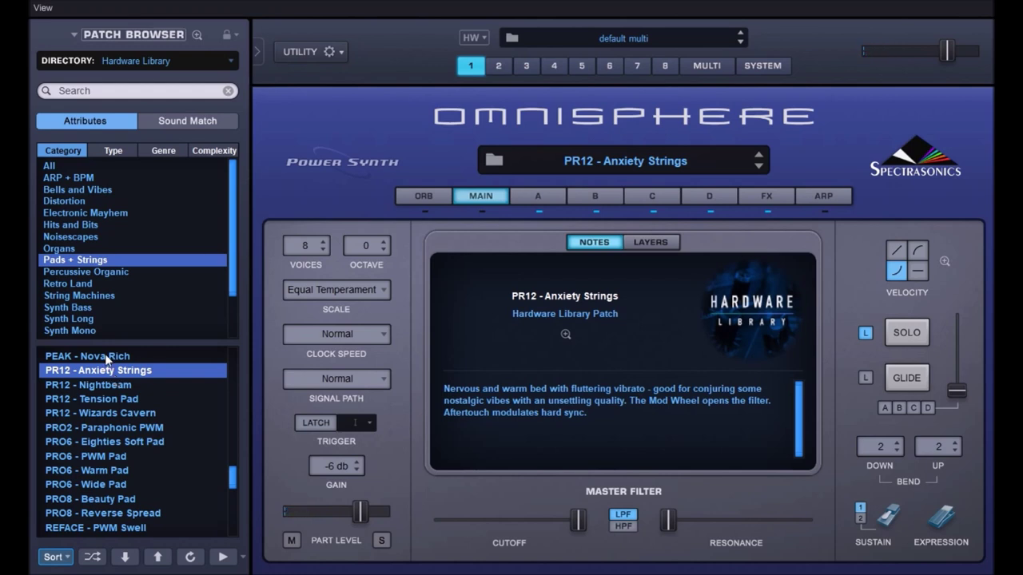
- Filter the patches to Percussive Organic and audition PROX - Blocking Space, PROX - Dream Journal and PROX - Drop Springs
{"action": "left_click", "coordinate": [76, 272]}
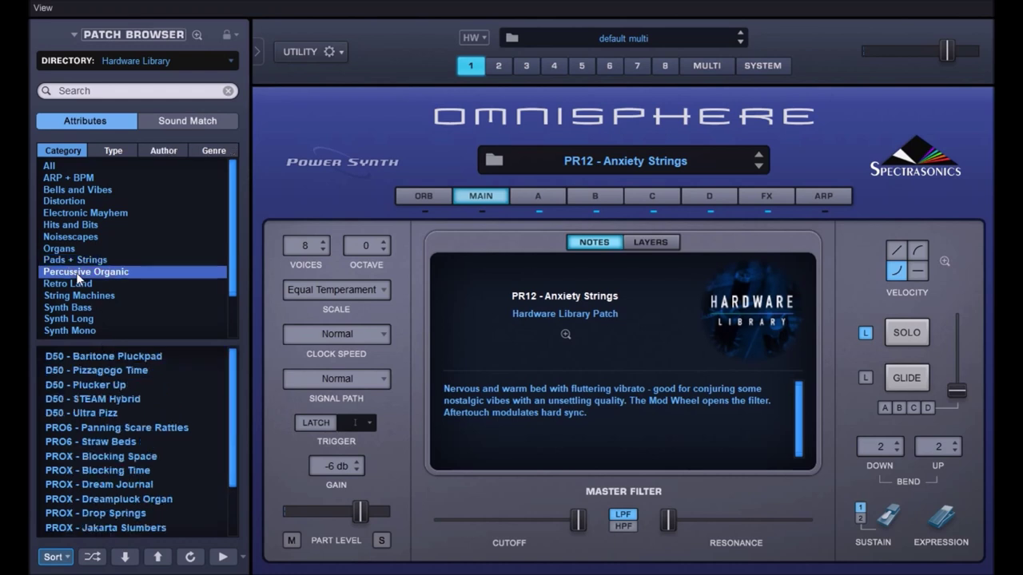
{"action": "left_click", "coordinate": [92, 457]}
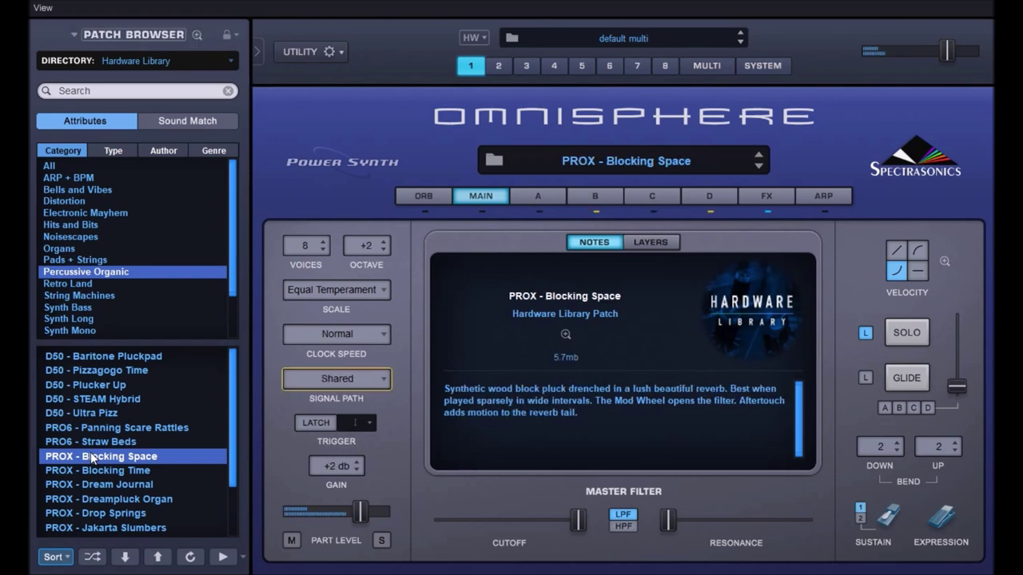
{"action": "left_click", "coordinate": [96, 485]}
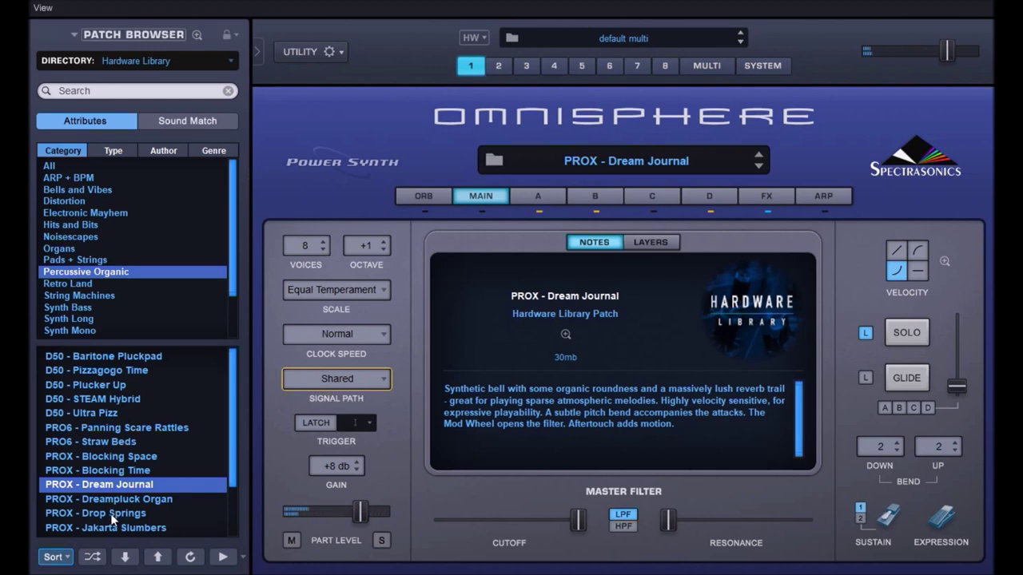
{"action": "left_click", "coordinate": [113, 514]}
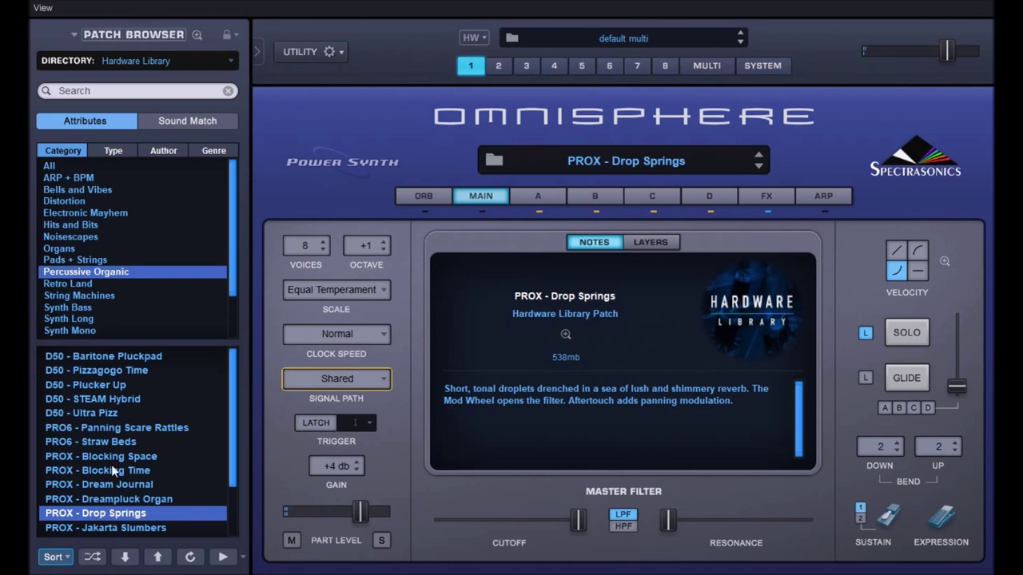
- Filter the patches to Retro Land and audition NLEAD - CS Space Guitar and PR12 - The Butler Did It
{"action": "left_click", "coordinate": [82, 284]}
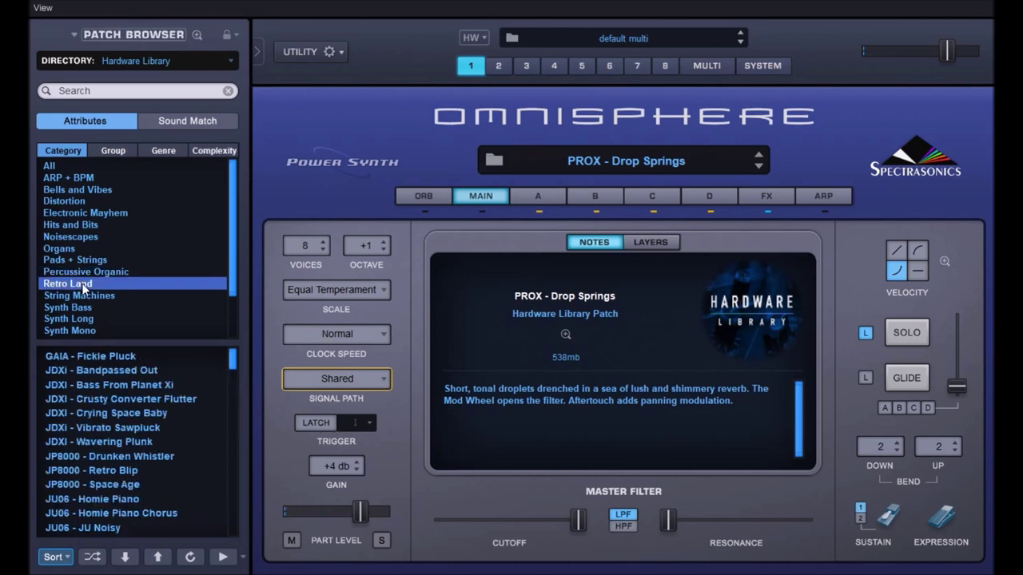
{"action": "left_click_drag", "start_coordinate": [233, 357], "coordinate": [224, 434]}
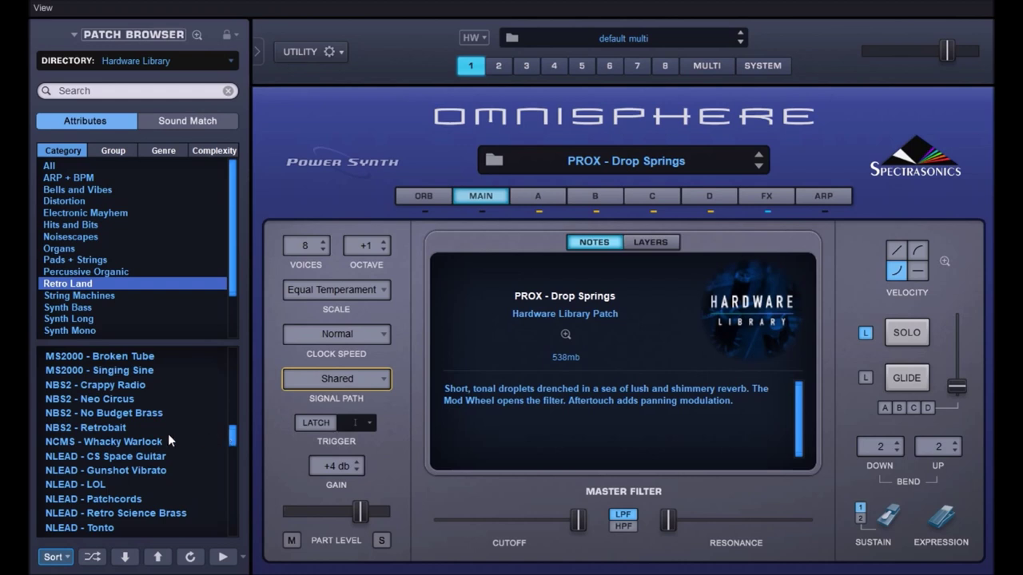
{"action": "left_click", "coordinate": [129, 457]}
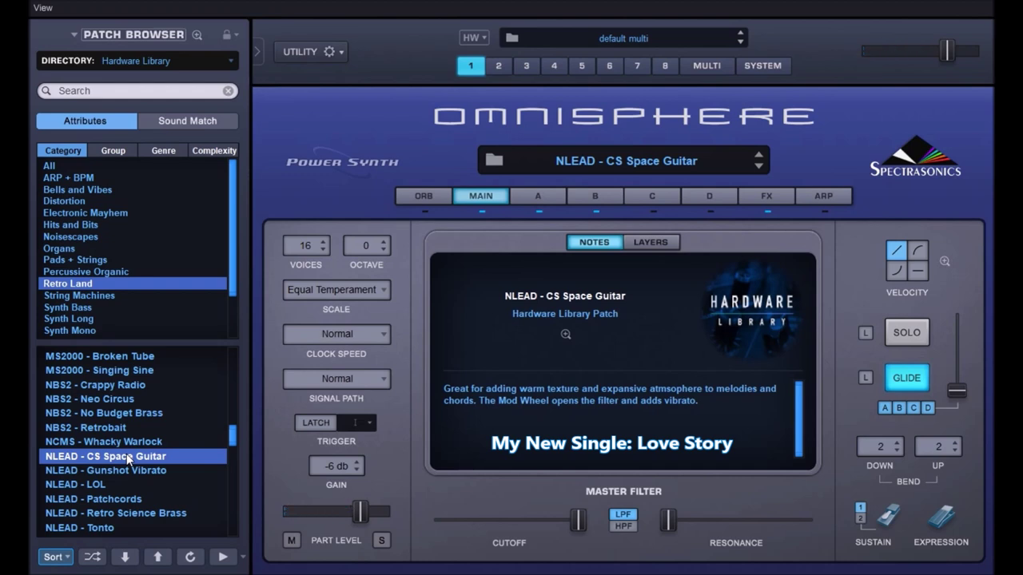
{"action": "left_click_drag", "start_coordinate": [232, 433], "coordinate": [234, 462]}
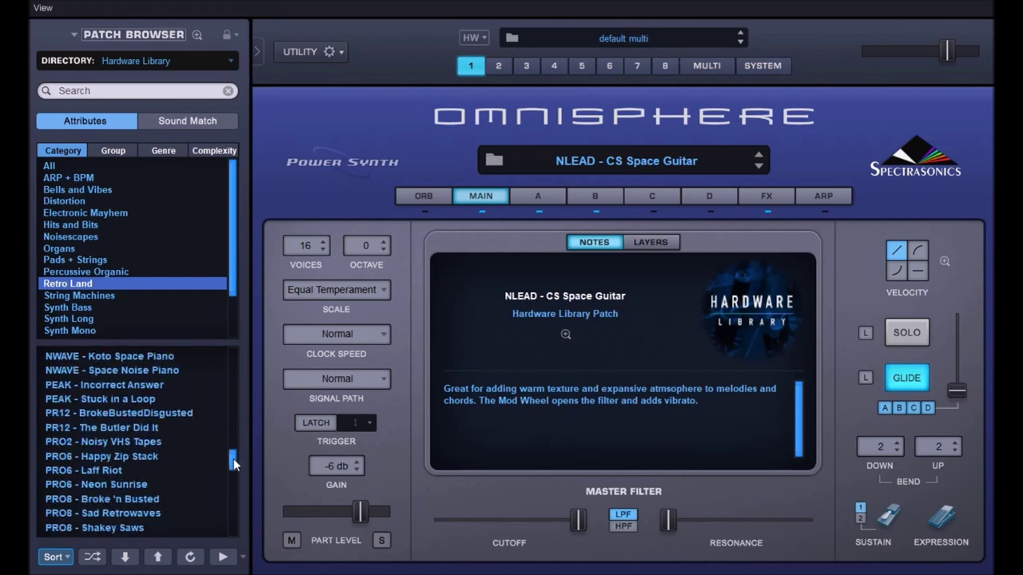
{"action": "left_click", "coordinate": [111, 429]}
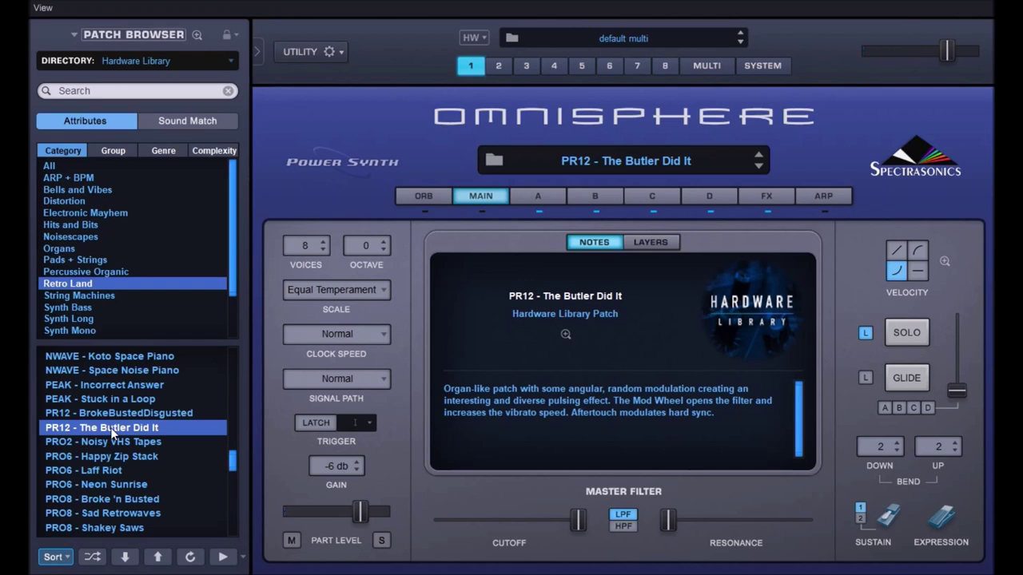
- Audition RADIAS - Vibracrap and REFACE - Old Sines from further along the Retro Land list
{"action": "left_click_drag", "start_coordinate": [232, 460], "coordinate": [233, 471]}
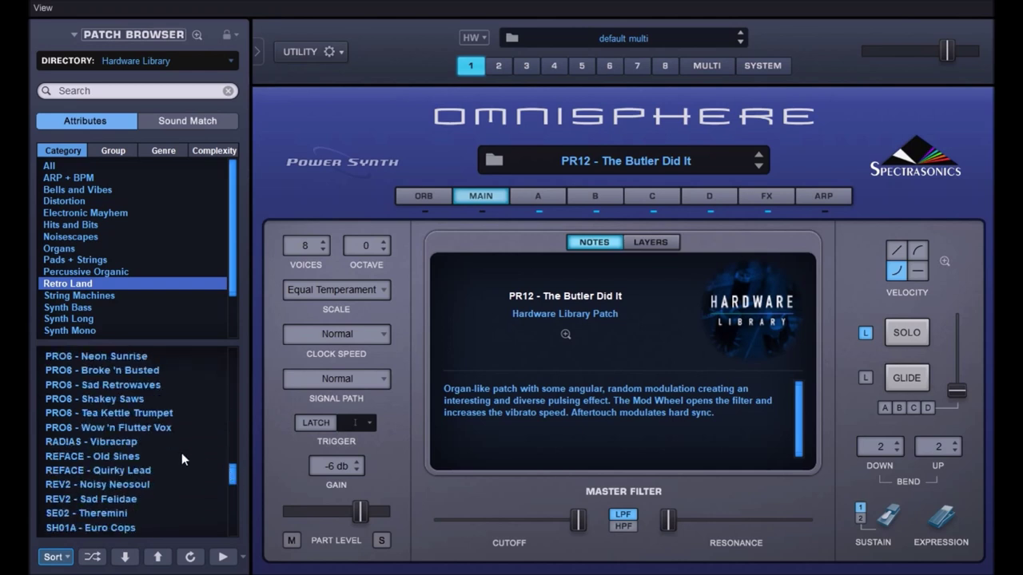
{"action": "left_click", "coordinate": [107, 444]}
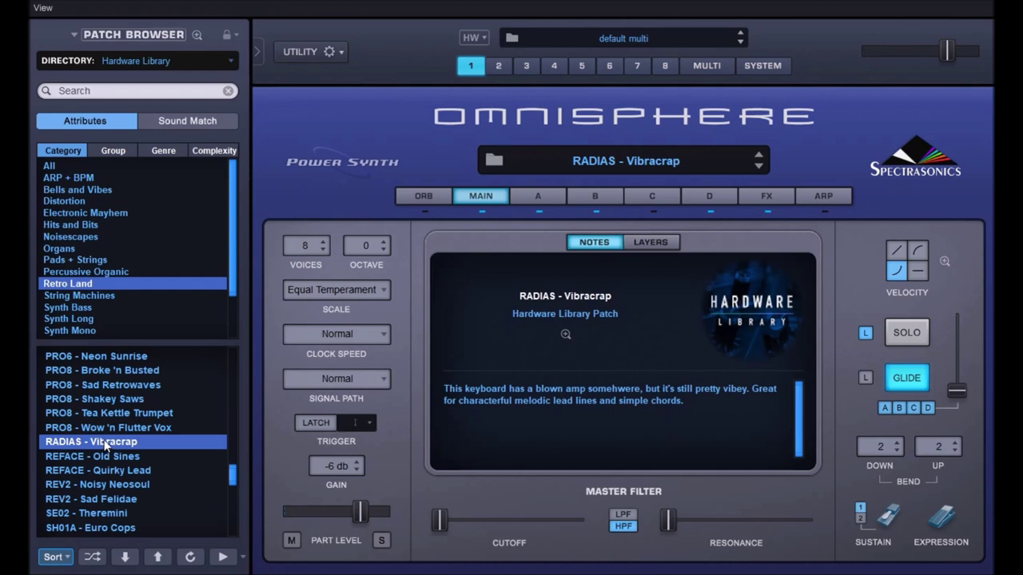
{"action": "scroll", "coordinate": [104, 445], "scroll_direction": "down", "scroll_amount": 4}
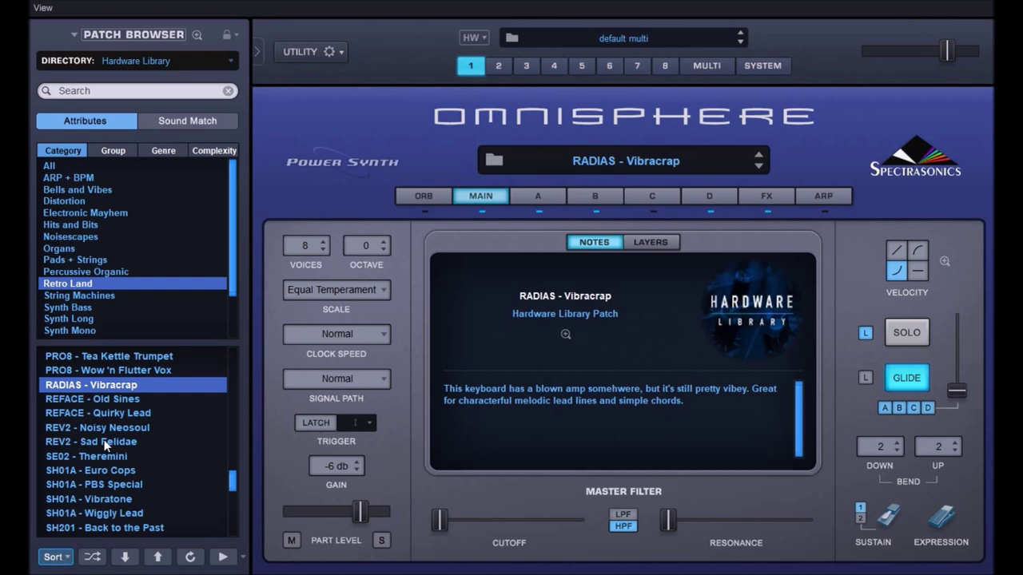
{"action": "left_click", "coordinate": [83, 400]}
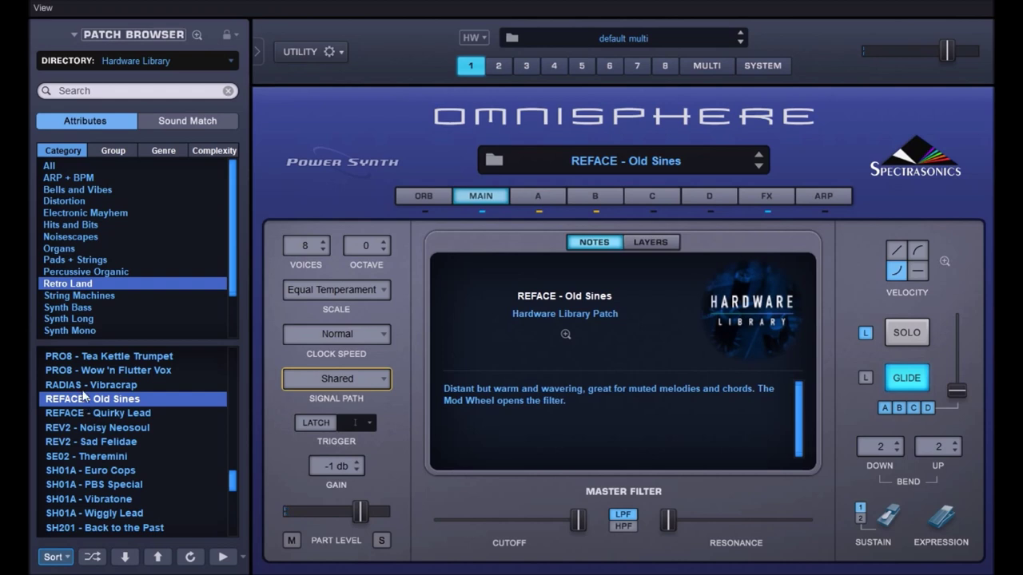
- Filter the patches to String Machines and audition SYST8 - Lake Solina and VP03 - Phaser Strings
{"action": "left_click", "coordinate": [79, 295]}
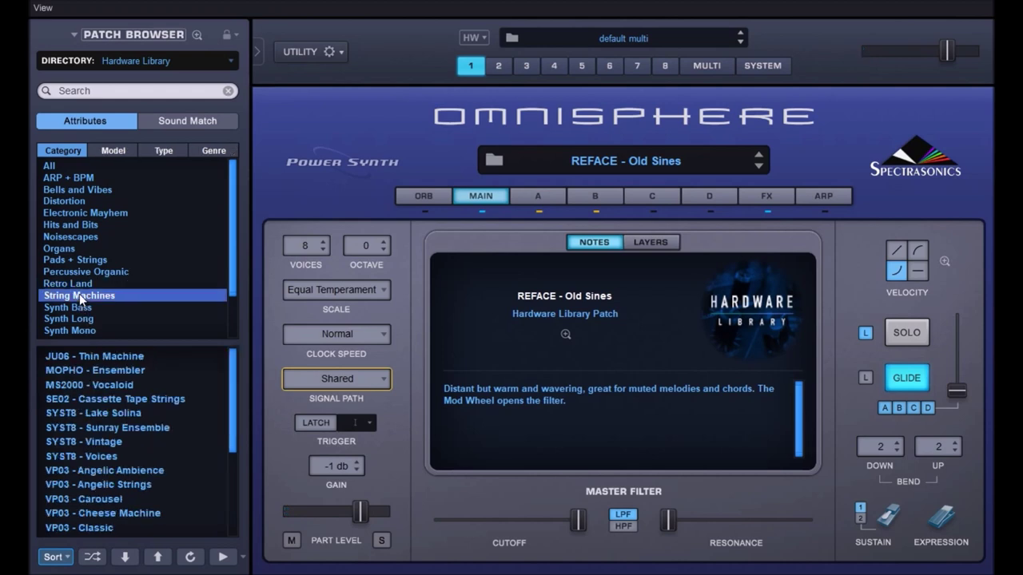
{"action": "left_click", "coordinate": [103, 413]}
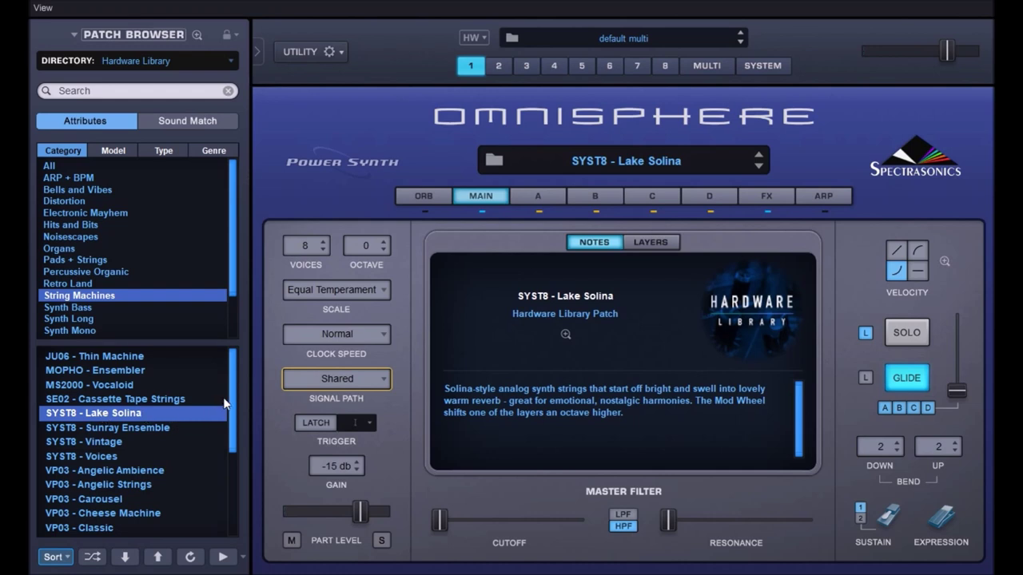
{"action": "scroll", "coordinate": [234, 398], "scroll_direction": "down", "scroll_amount": 1}
{"action": "left_click_drag", "start_coordinate": [234, 412], "coordinate": [231, 441]}
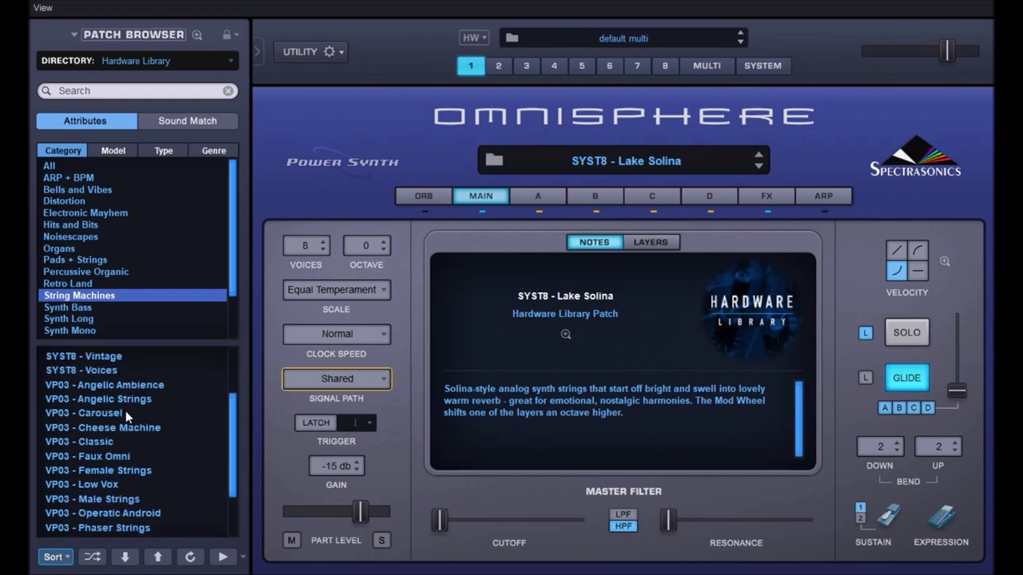
{"action": "scroll", "coordinate": [126, 410], "scroll_direction": "down", "scroll_amount": 1}
{"action": "left_click", "coordinate": [99, 513]}
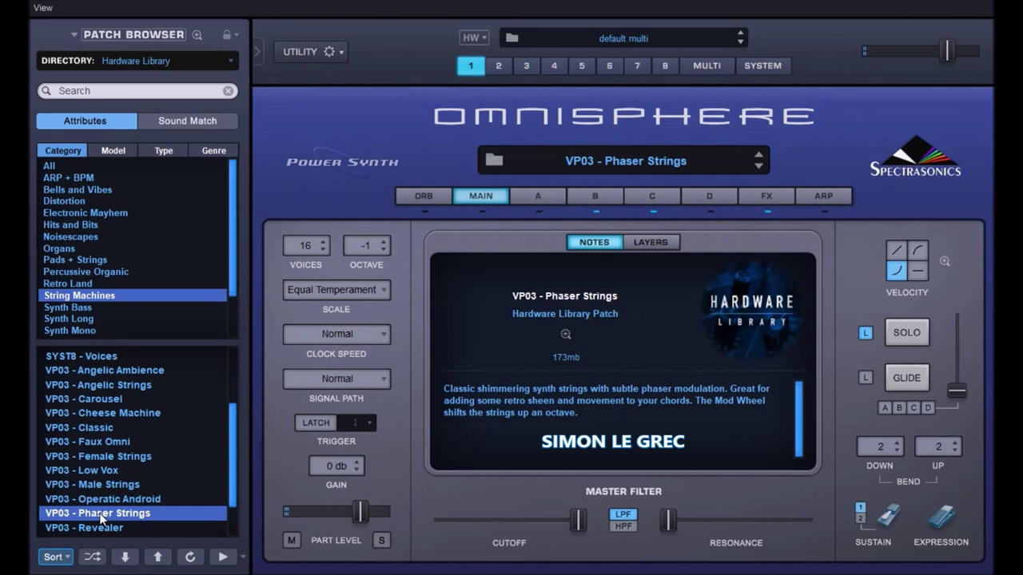
- Filter the patches to the Synth Bass category and audition ANDROMEDA - Classic Moogie and ANDROMEDA - Mondo Rondo
{"action": "left_click_drag", "start_coordinate": [225, 211], "coordinate": [230, 244]}
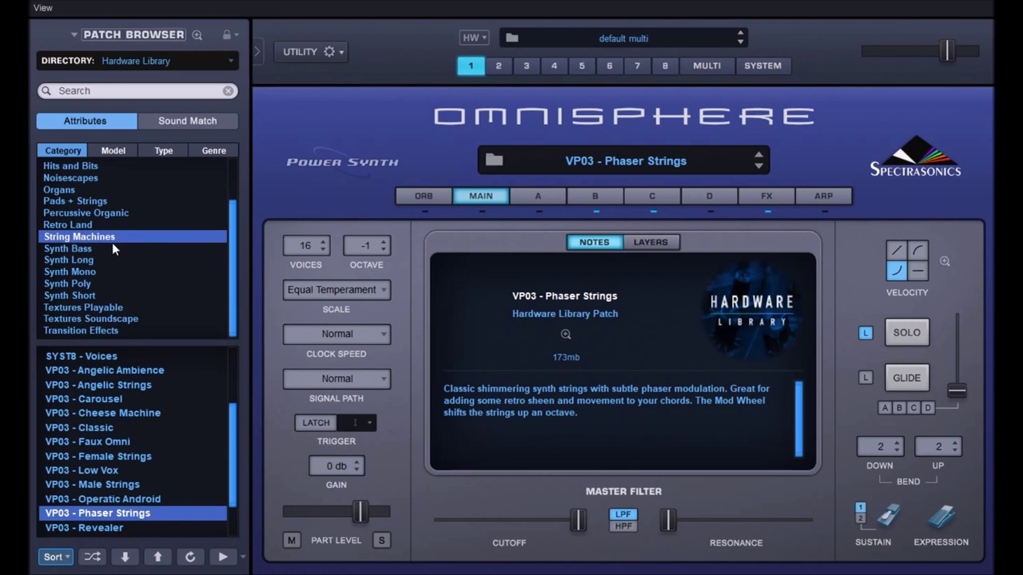
{"action": "left_click", "coordinate": [79, 249]}
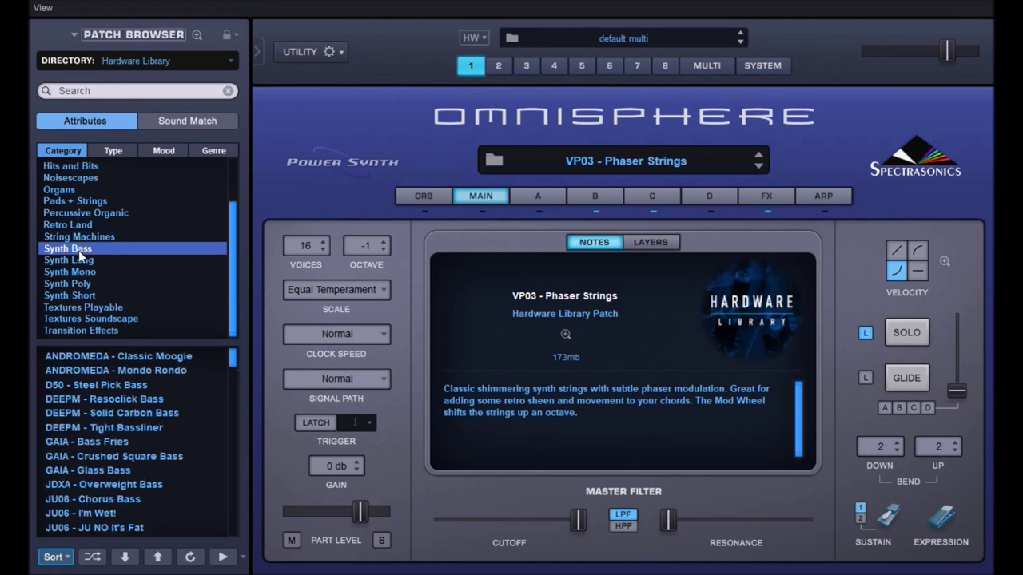
{"action": "left_click", "coordinate": [101, 356]}
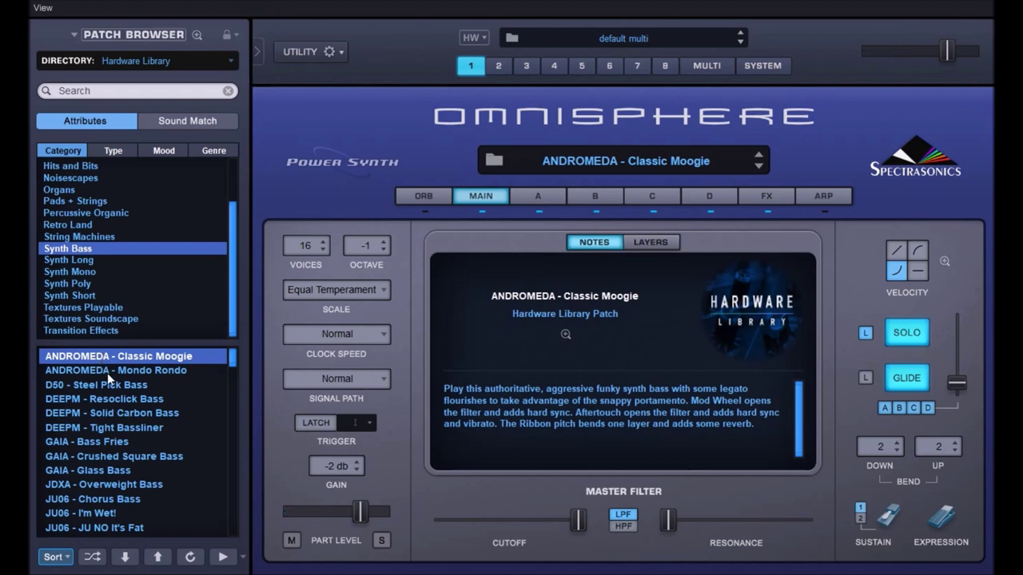
{"action": "left_click", "coordinate": [107, 372]}
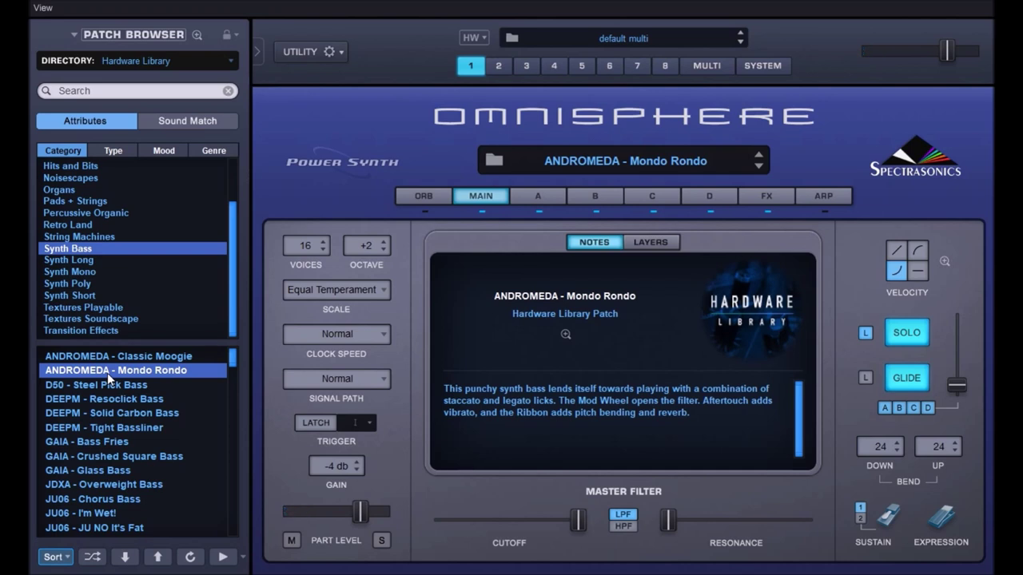
- Audition PRO6 - Backloader Bass and PRO8 - Chunky Boy from further along the Synth Bass list
{"action": "left_click_drag", "start_coordinate": [232, 359], "coordinate": [221, 445]}
{"action": "left_click", "coordinate": [112, 430]}
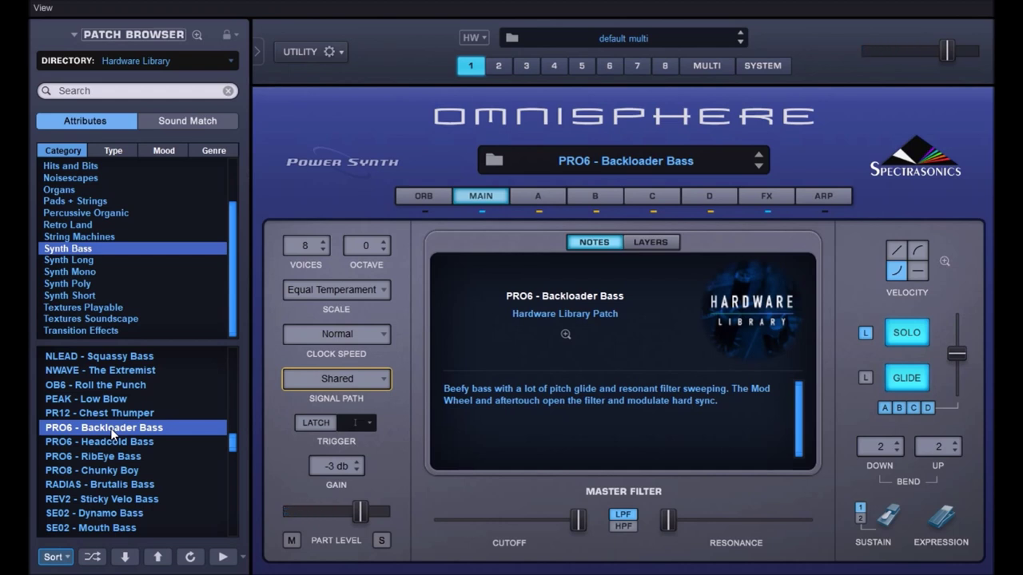
{"action": "left_click", "coordinate": [98, 470]}
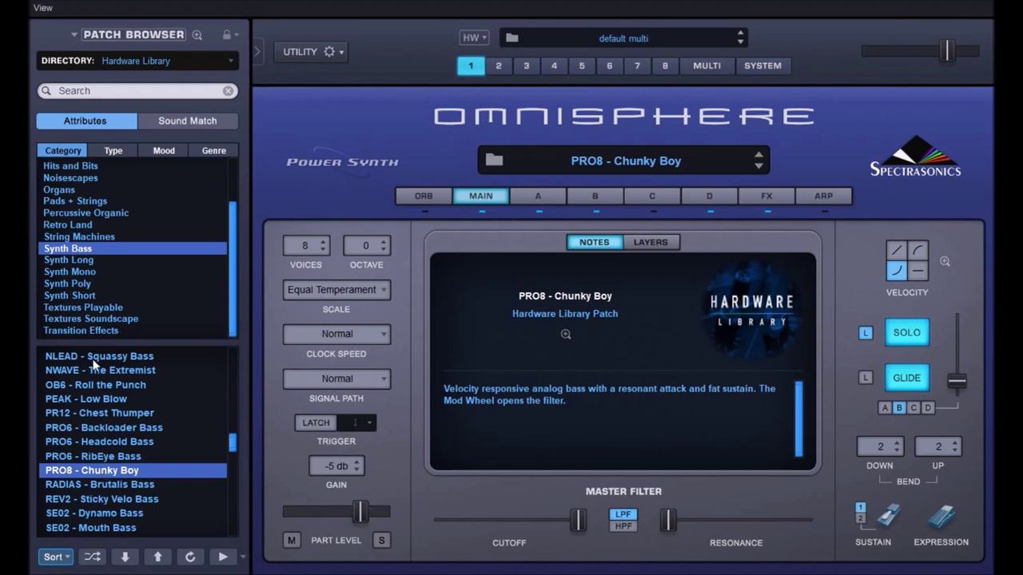
- Filter the patches to Synth Long and audition JP8000 - Underground, JUNO - Commanding Melodics and JX03 - Synopsis
{"action": "left_click", "coordinate": [80, 262]}
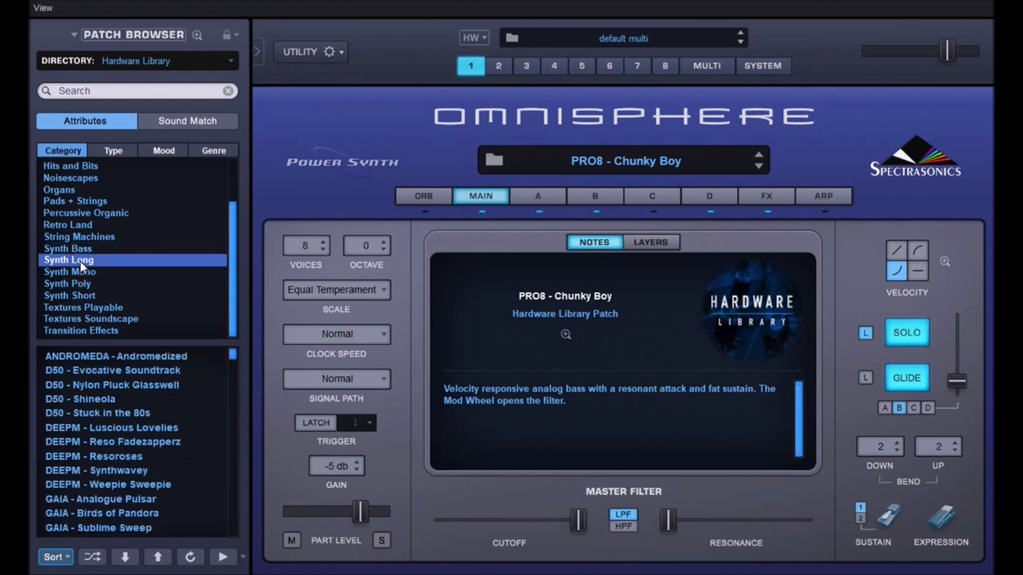
{"action": "scroll", "coordinate": [233, 363], "scroll_direction": "down", "scroll_amount": 1}
{"action": "left_click_drag", "start_coordinate": [233, 362], "coordinate": [232, 370]}
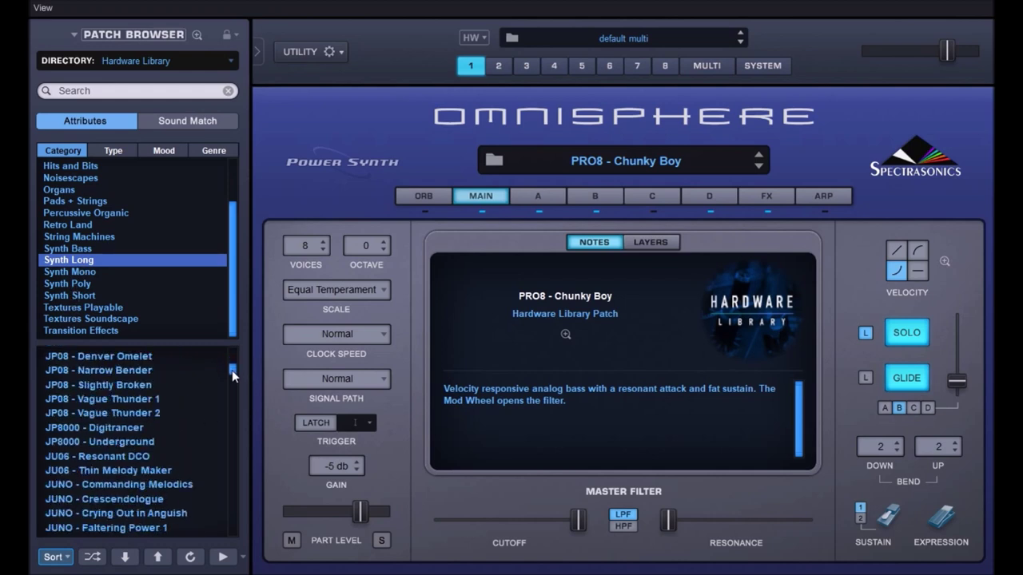
{"action": "left_click", "coordinate": [106, 441]}
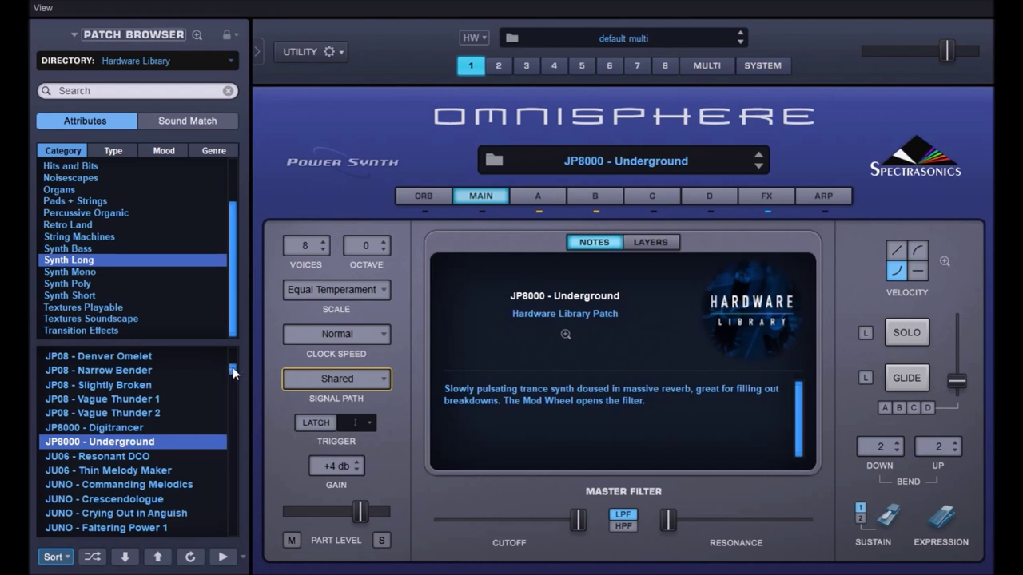
{"action": "left_click", "coordinate": [135, 484]}
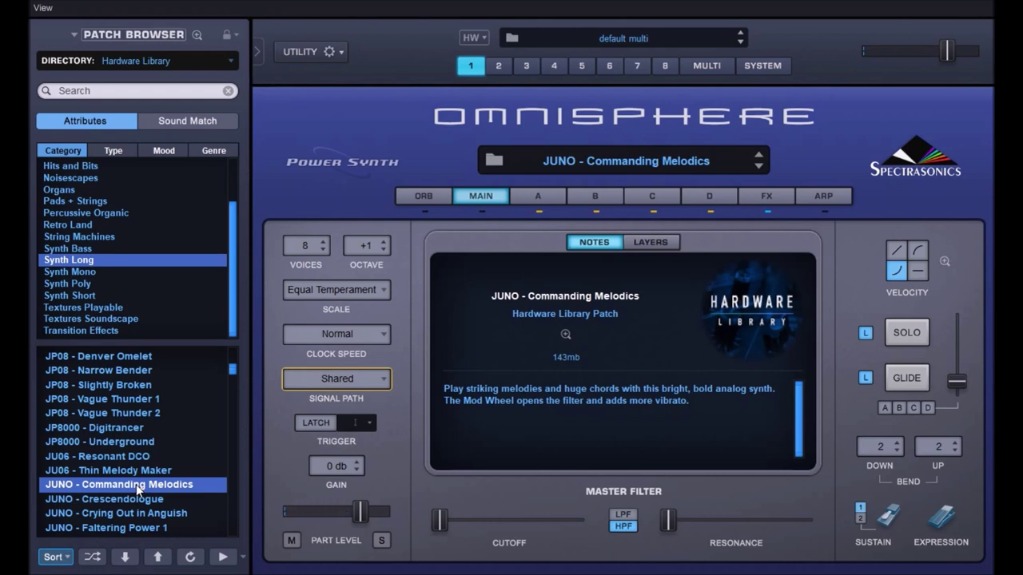
{"action": "scroll", "coordinate": [174, 455], "scroll_direction": "down", "scroll_amount": 3}
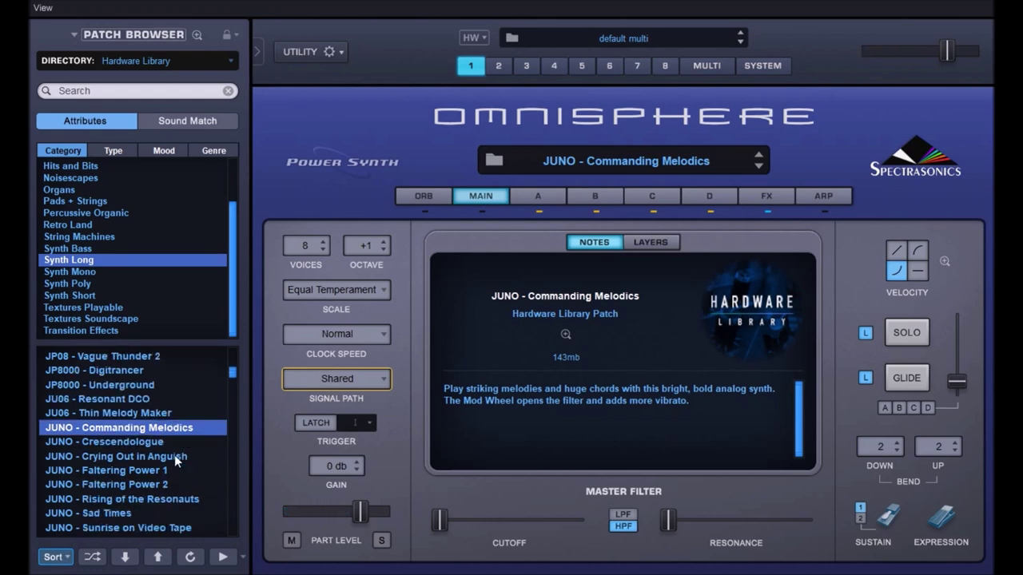
{"action": "scroll", "coordinate": [174, 454], "scroll_direction": "down", "scroll_amount": 1}
{"action": "left_click", "coordinate": [90, 483]}
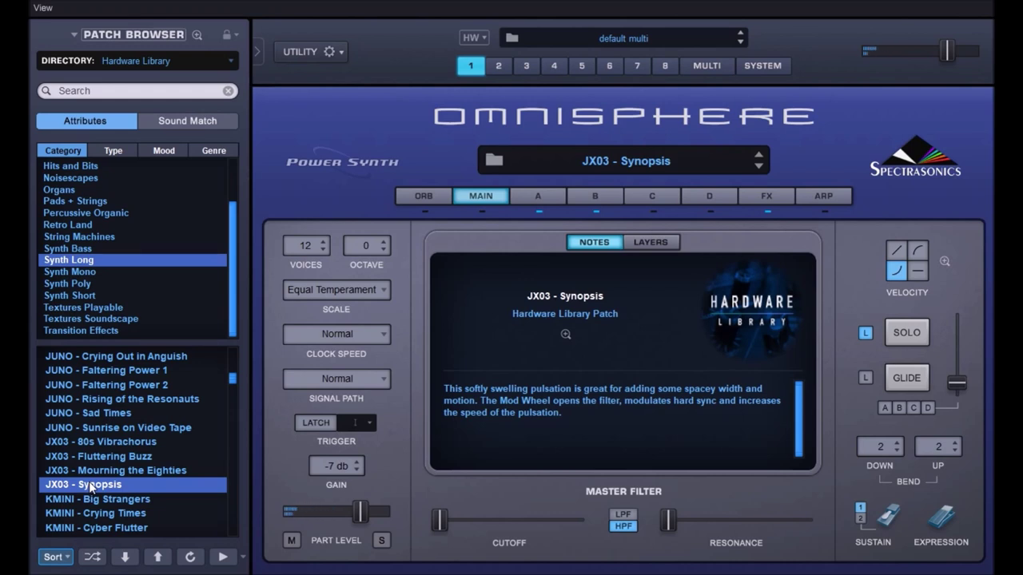
- Filter the patches to Synth Mono and audition JU06 - Catchy Flutter Lead and PR12 - Dub Shuffla
{"action": "left_click", "coordinate": [75, 274]}
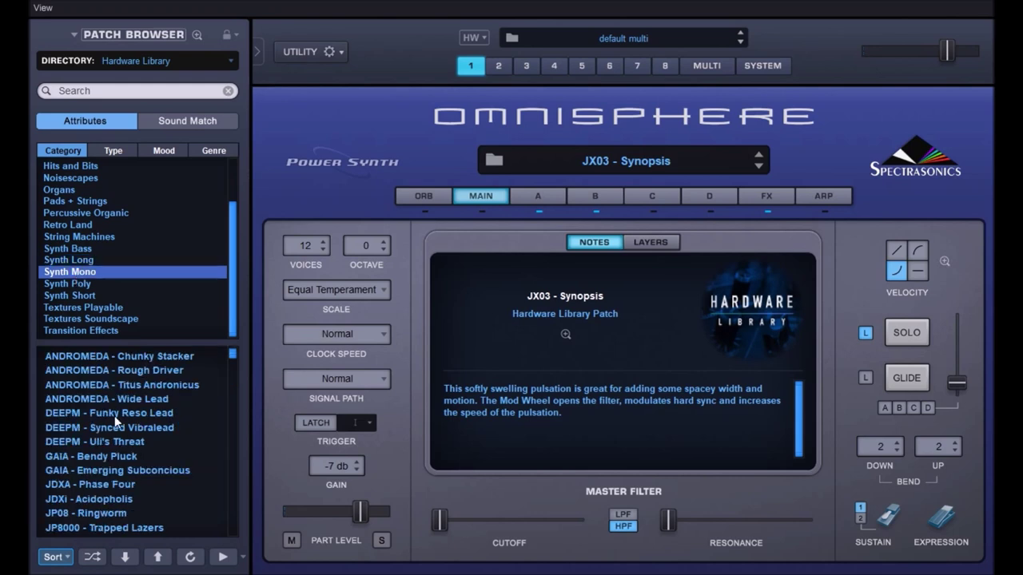
{"action": "left_click_drag", "start_coordinate": [232, 352], "coordinate": [232, 361]}
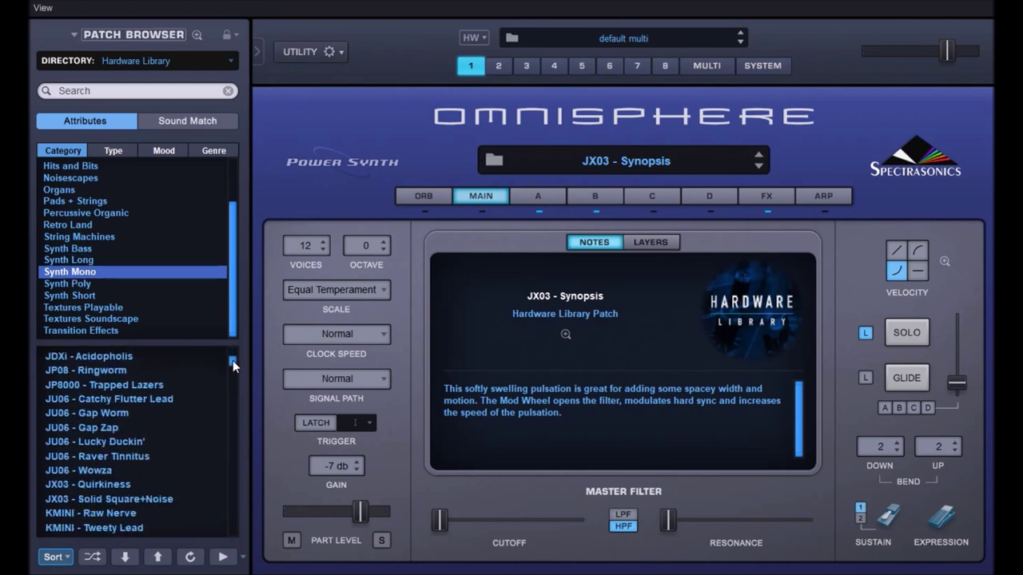
{"action": "left_click", "coordinate": [94, 402]}
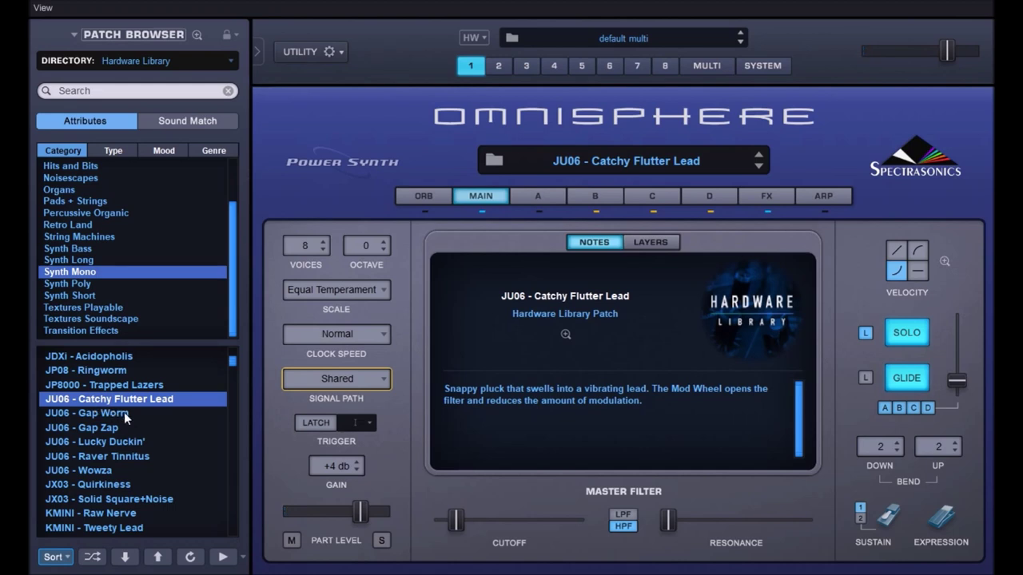
{"action": "scroll", "coordinate": [128, 431], "scroll_direction": "down", "scroll_amount": 5}
{"action": "left_click_drag", "start_coordinate": [233, 371], "coordinate": [228, 421]}
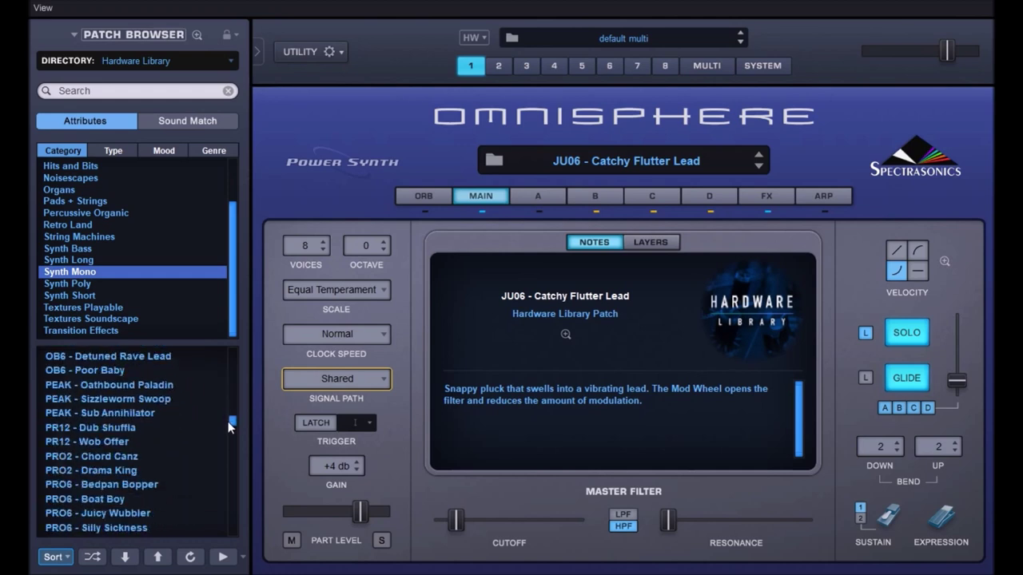
{"action": "left_click", "coordinate": [108, 427]}
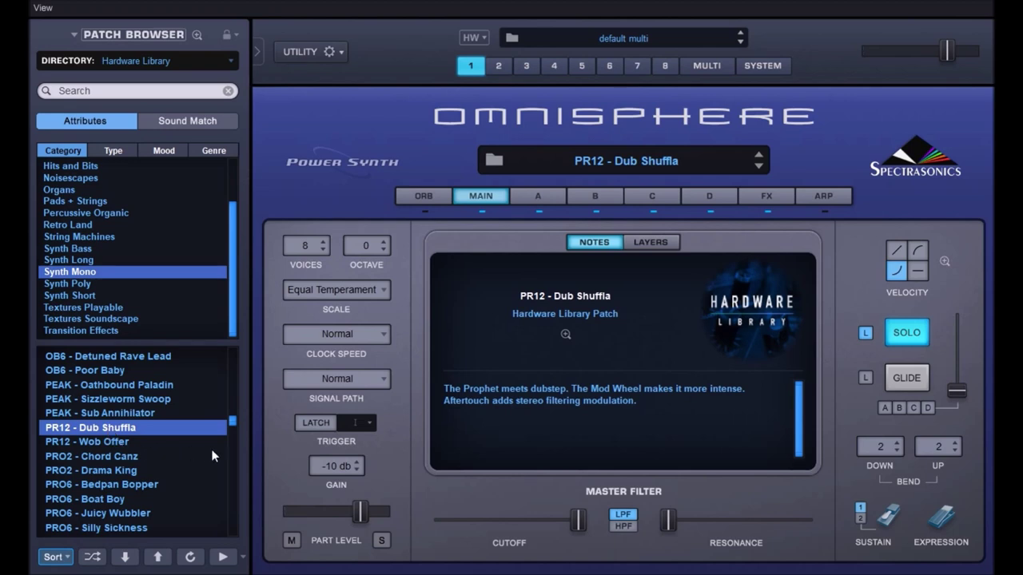
- Audition RADIAS - Radial Swarm and RADIAS - Utter Dominance from further along the Synth Mono list
{"action": "scroll", "coordinate": [160, 455], "scroll_direction": "down", "scroll_amount": 3}
{"action": "left_click", "coordinate": [106, 482]}
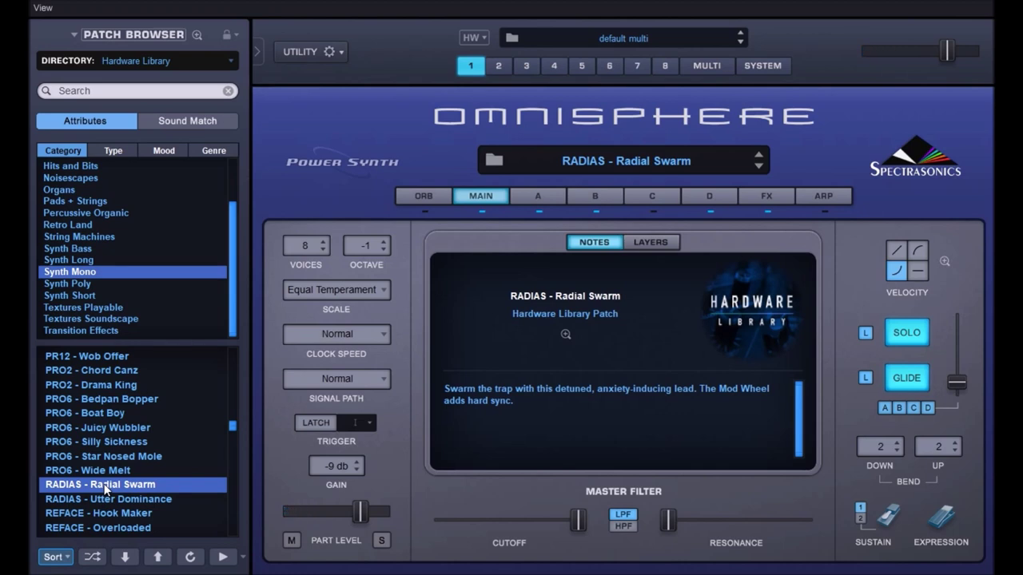
{"action": "left_click", "coordinate": [94, 500]}
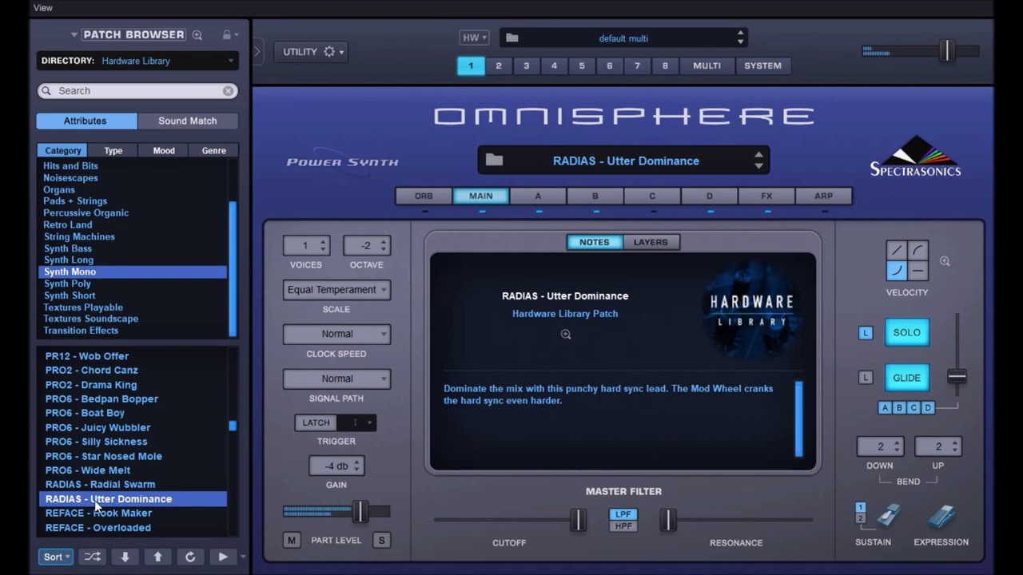
- Filter the patches to Synth Poly and audition JU06 - Classic Chorus, JUNO - Europop Anthem and KMINI - Clav Ensemble
{"action": "left_click", "coordinate": [70, 284]}
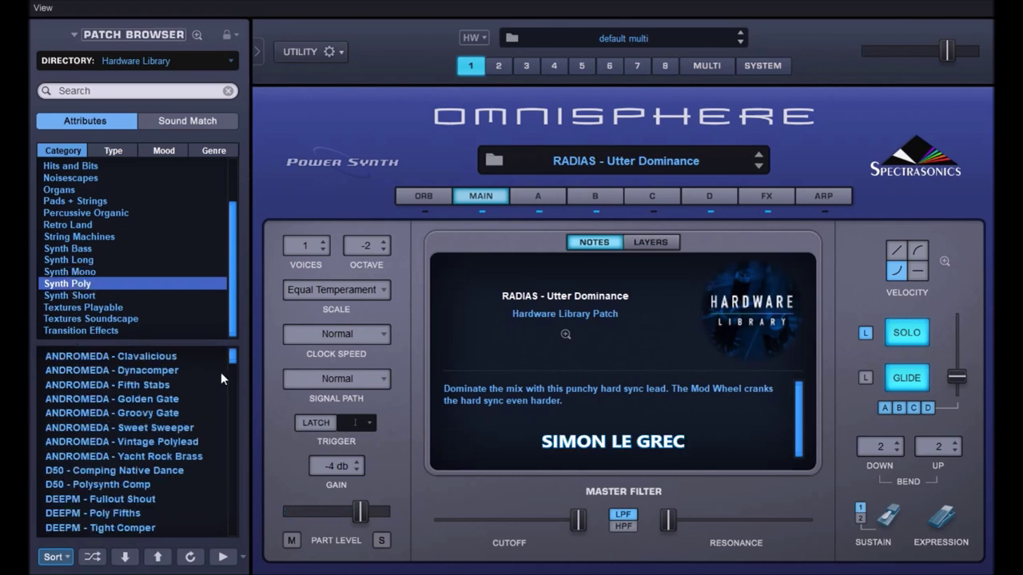
{"action": "left_click_drag", "start_coordinate": [230, 357], "coordinate": [232, 386]}
{"action": "left_click", "coordinate": [119, 472]}
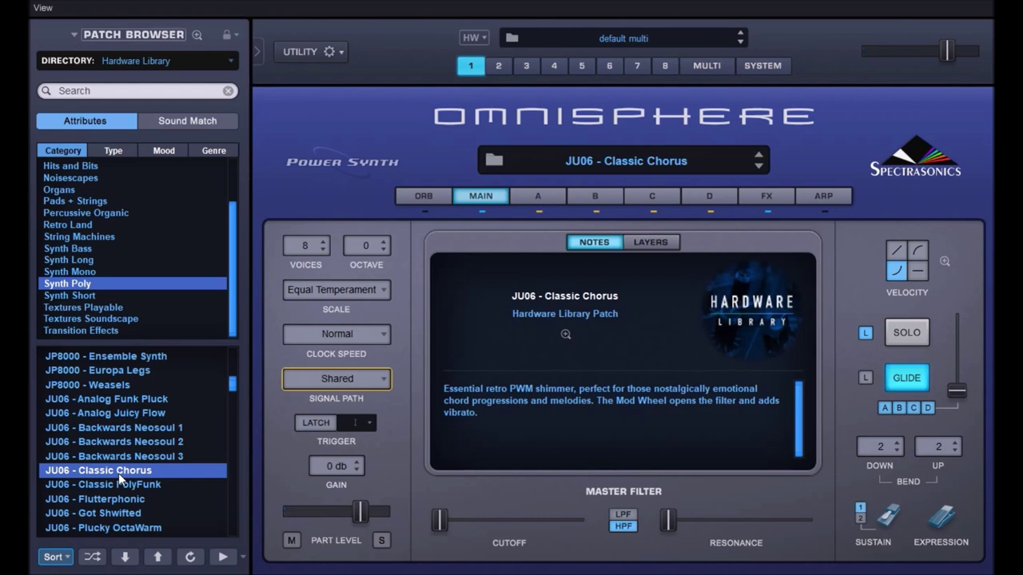
{"action": "left_click_drag", "start_coordinate": [229, 387], "coordinate": [233, 403]}
{"action": "left_click", "coordinate": [122, 432]}
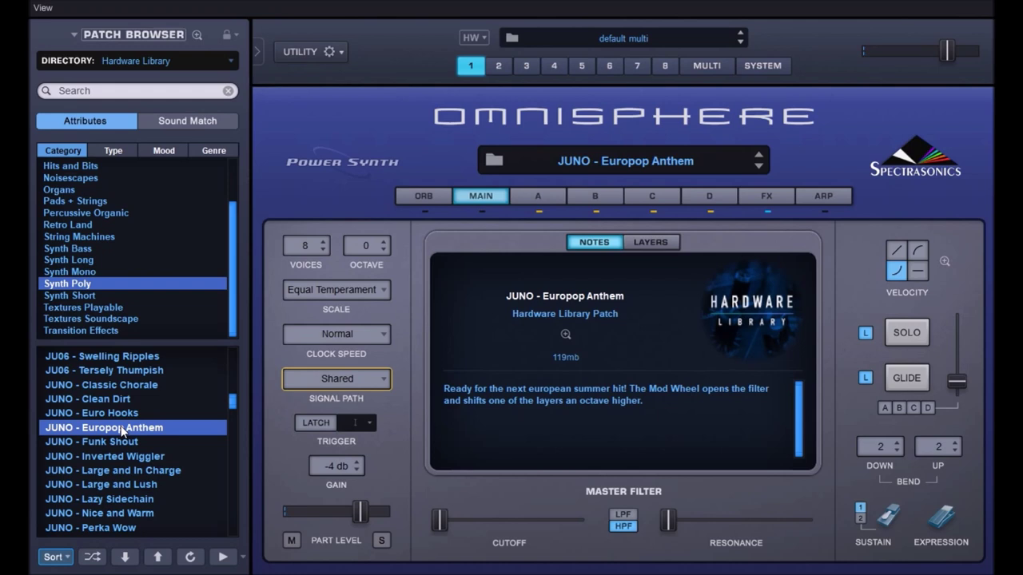
{"action": "left_click_drag", "start_coordinate": [231, 404], "coordinate": [230, 431]}
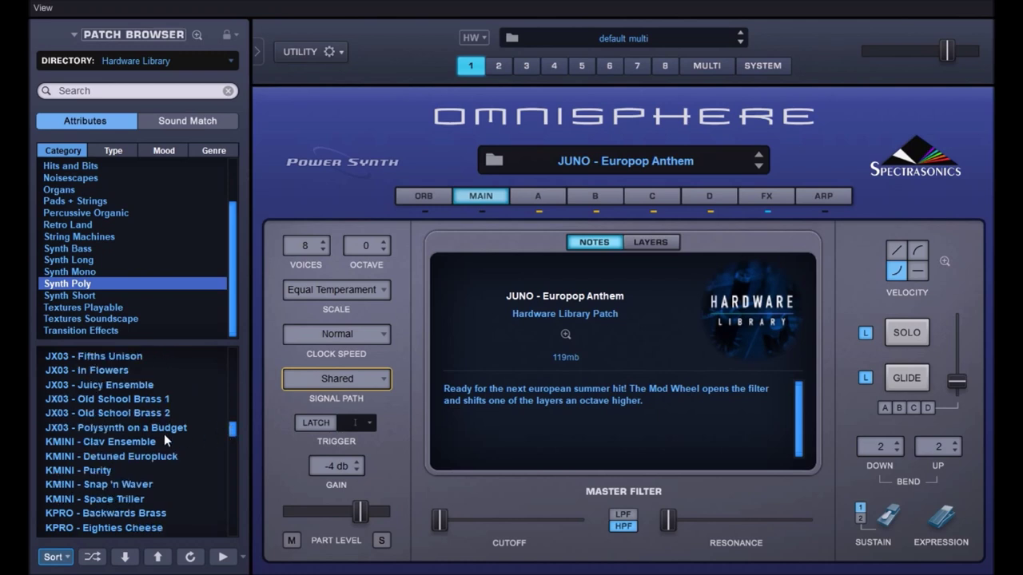
{"action": "left_click", "coordinate": [114, 444]}
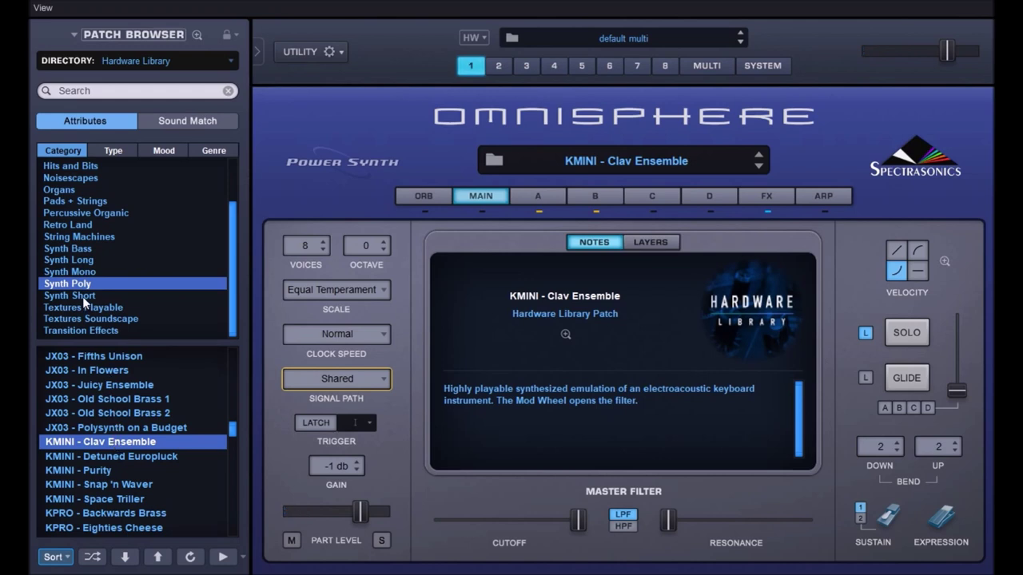
- Filter the patches to the Synth Short category and audition JDXA - Comfort Pluck and JU06 - Tiny Blips
{"action": "left_click", "coordinate": [82, 297]}
{"action": "left_click", "coordinate": [83, 413]}
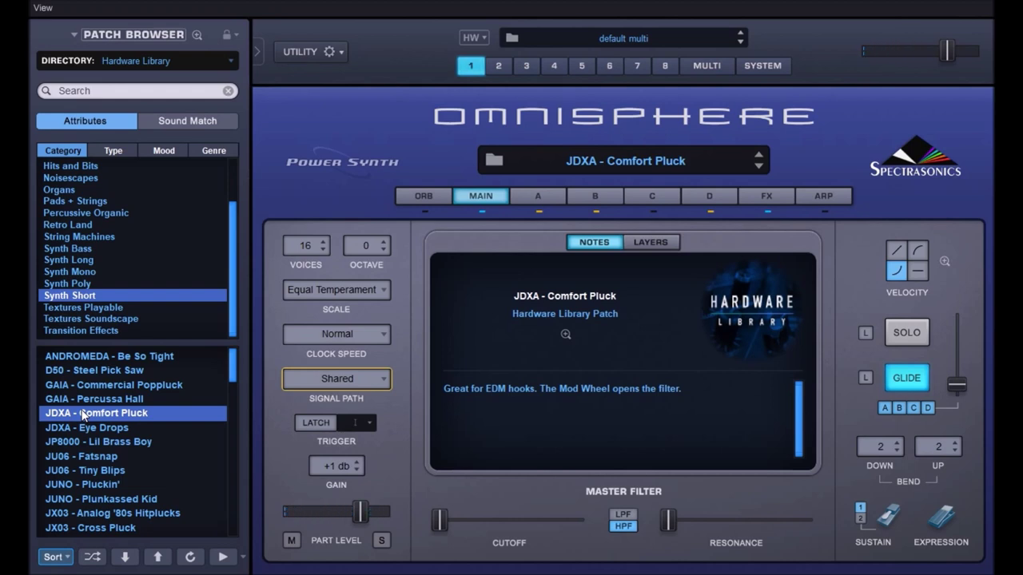
{"action": "left_click", "coordinate": [90, 471]}
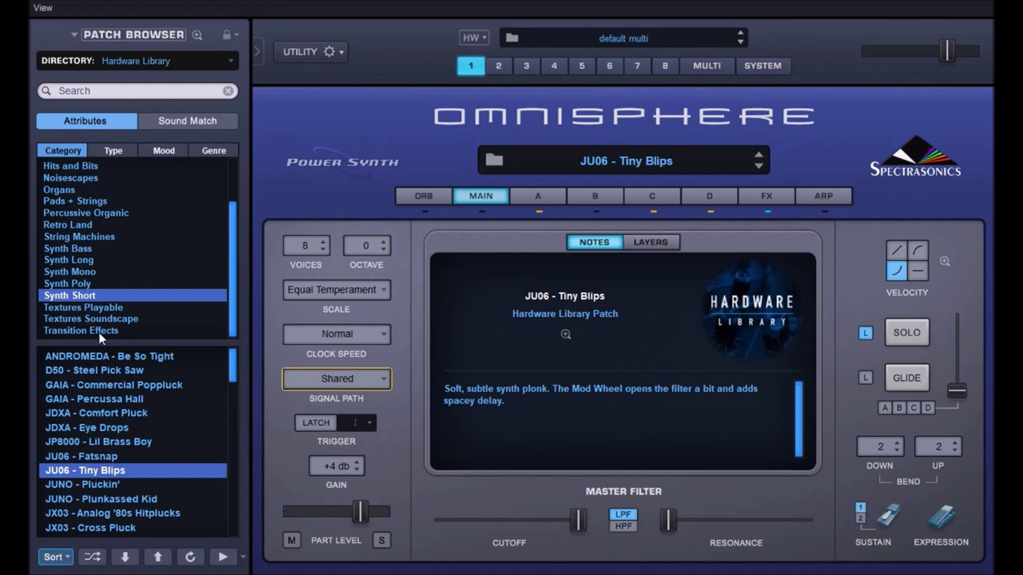
- Filter the patches to Textures Playable and audition PROX - Pure in Spirit and PRO6 - Wind Rivers
{"action": "left_click", "coordinate": [89, 308]}
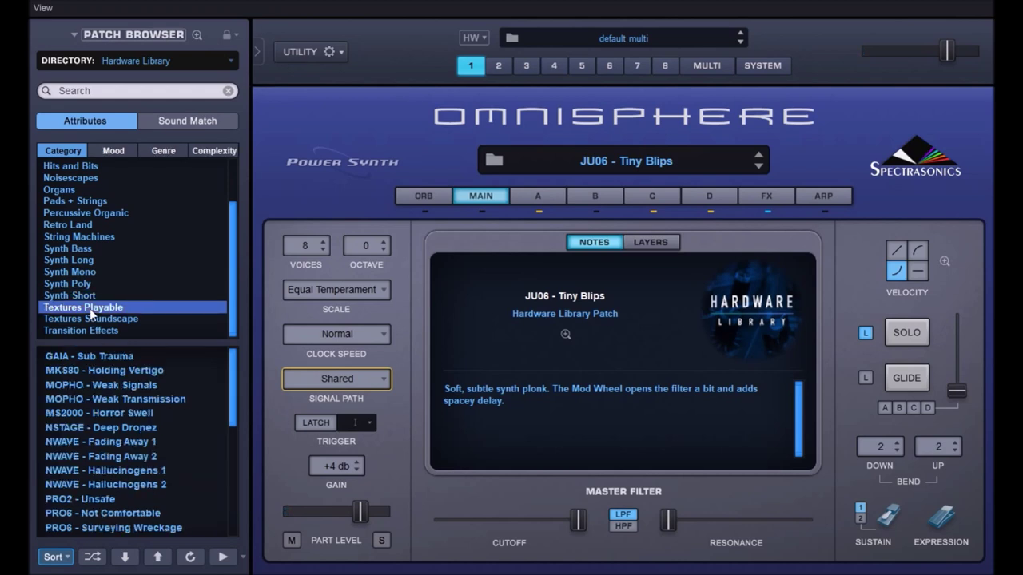
{"action": "left_click_drag", "start_coordinate": [234, 379], "coordinate": [236, 422]}
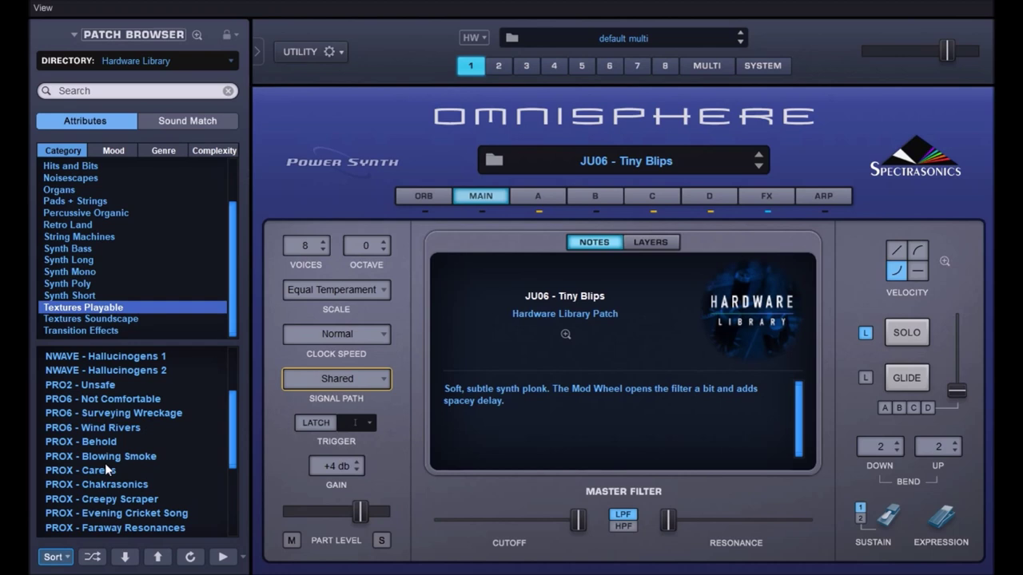
{"action": "scroll", "coordinate": [107, 469], "scroll_direction": "down", "scroll_amount": 3}
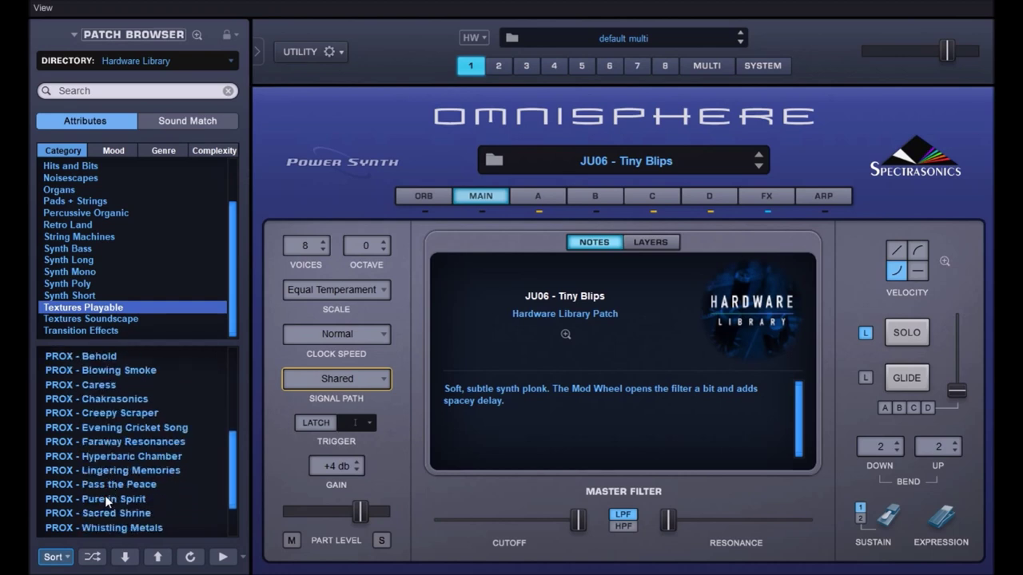
{"action": "left_click", "coordinate": [107, 498]}
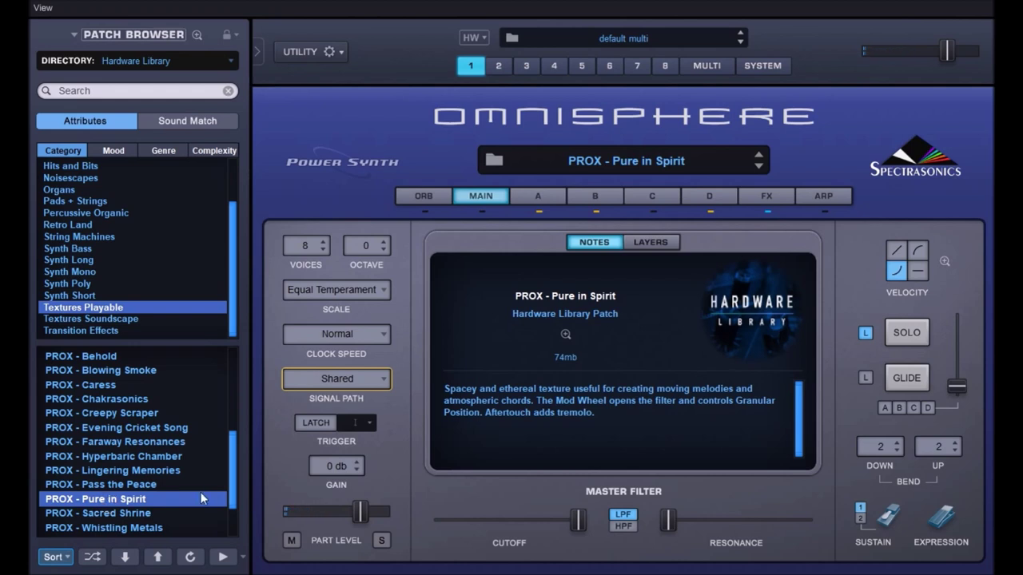
{"action": "scroll", "coordinate": [233, 473], "scroll_direction": "down", "scroll_amount": 1}
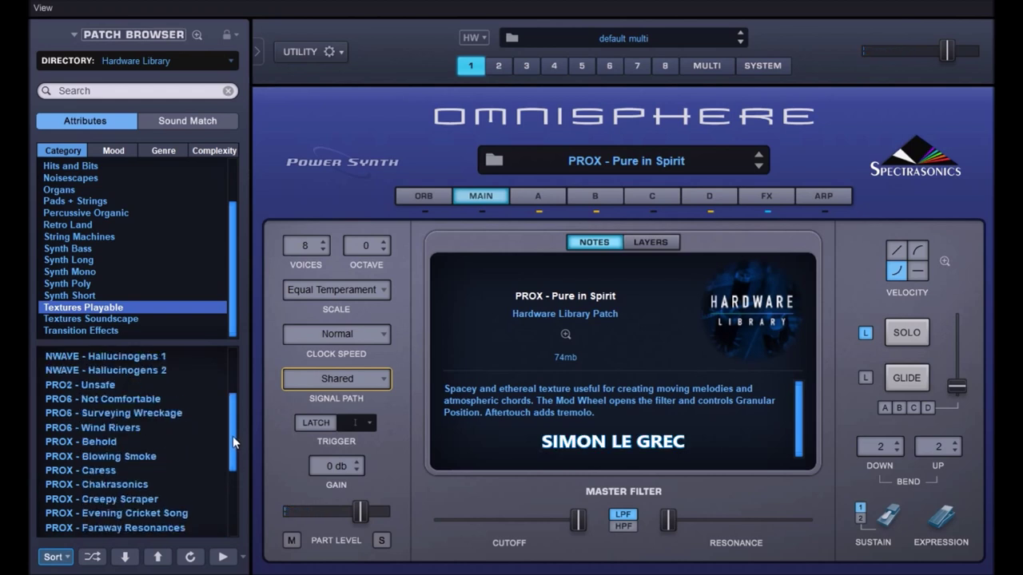
{"action": "left_click", "coordinate": [91, 429]}
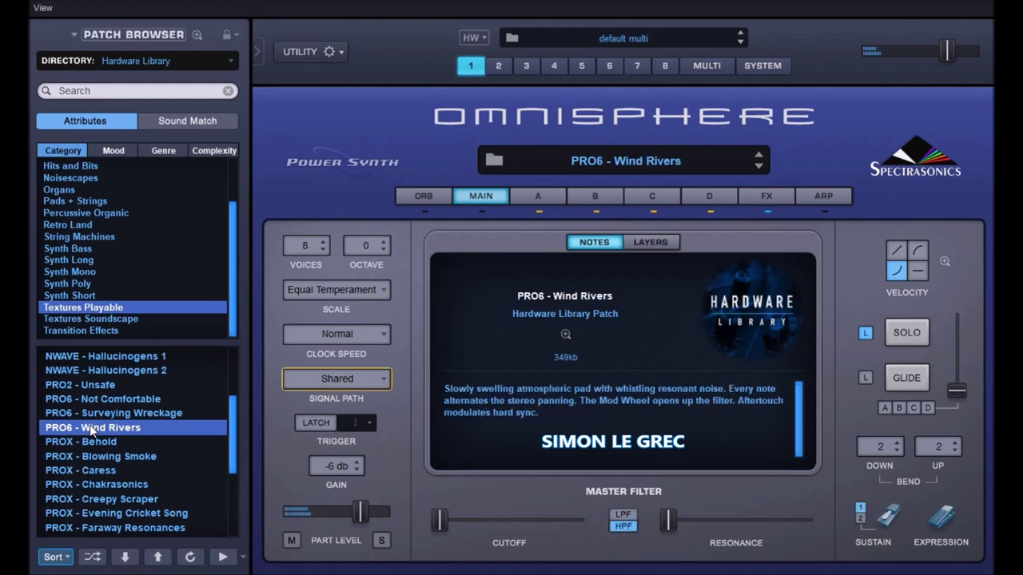
- Filter the patches to Textures Soundscape and audition KMINI - Mystery Rings Hi and PROX - Attaining Conciousness
{"action": "left_click", "coordinate": [111, 319]}
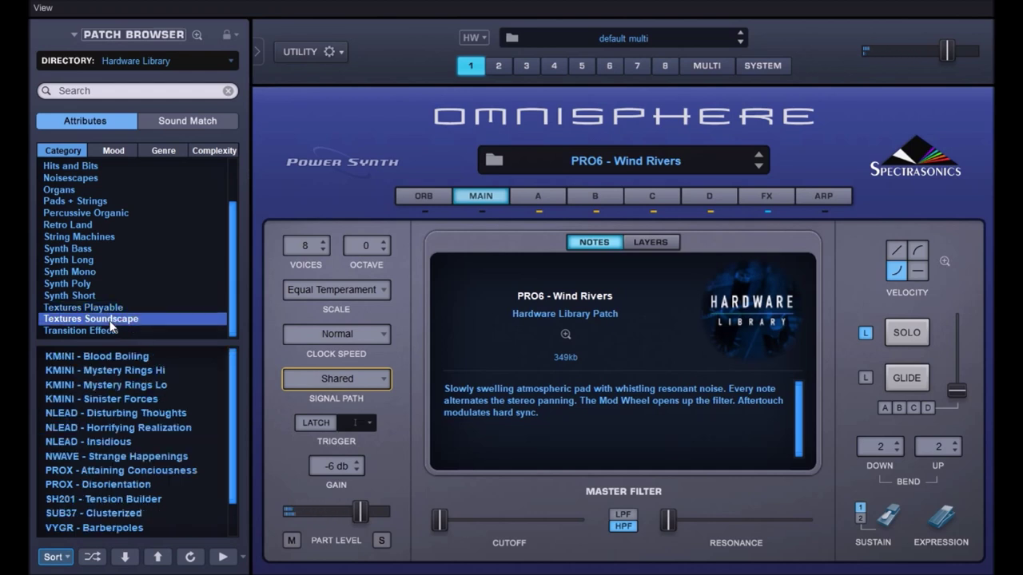
{"action": "left_click", "coordinate": [84, 371]}
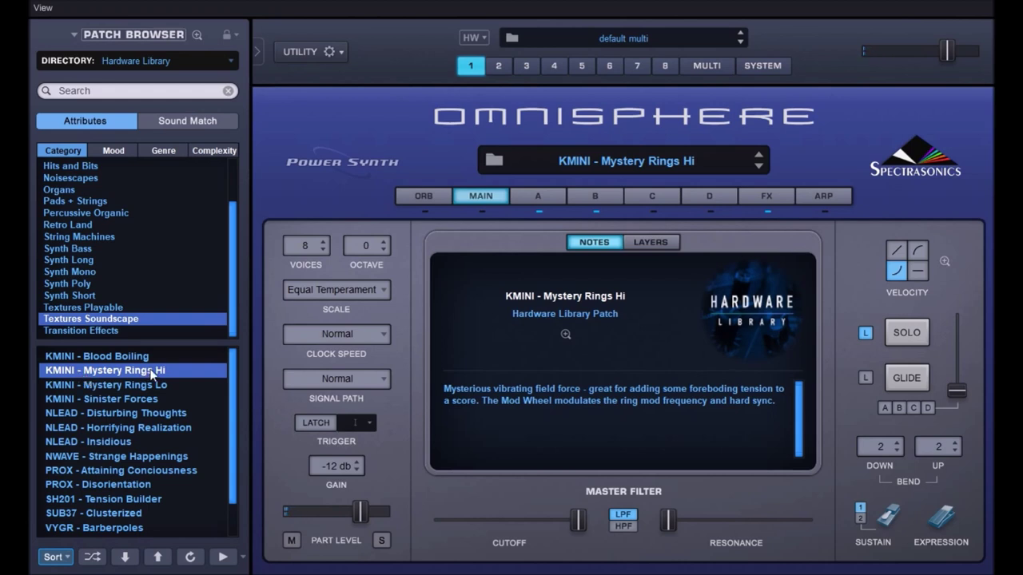
{"action": "scroll", "coordinate": [233, 361], "scroll_direction": "down", "scroll_amount": 2}
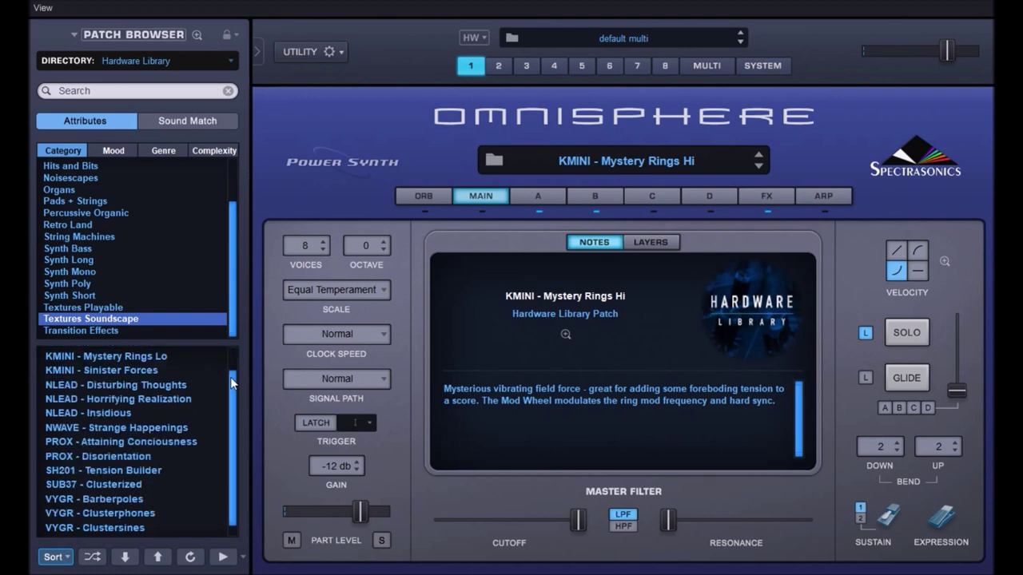
{"action": "left_click", "coordinate": [104, 445]}
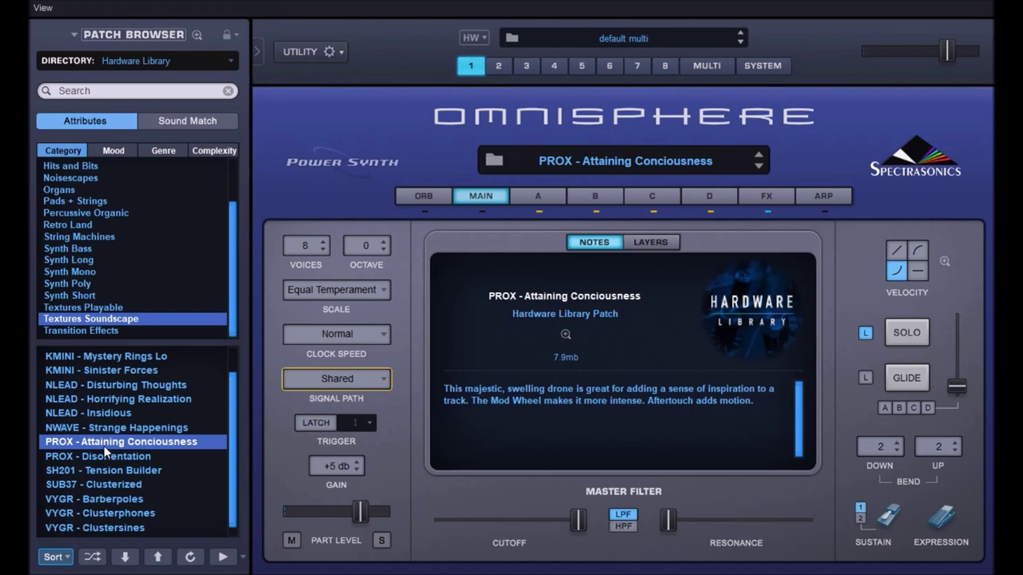
- Audition SUB37 - Clusterized and NWAVE - Strange Happenings from the Textures Soundscape list
{"action": "left_click", "coordinate": [107, 485]}
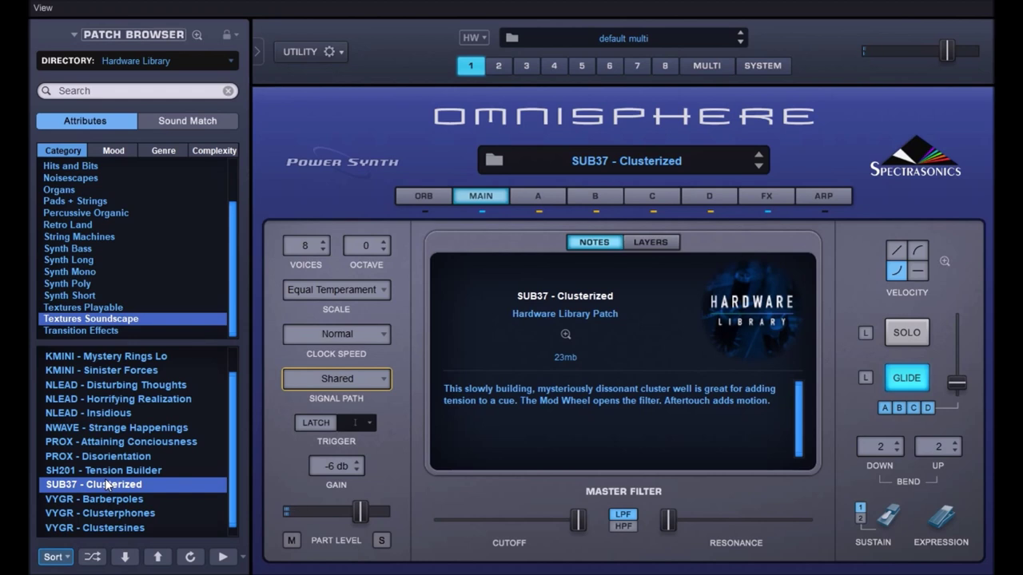
{"action": "left_click", "coordinate": [114, 429]}
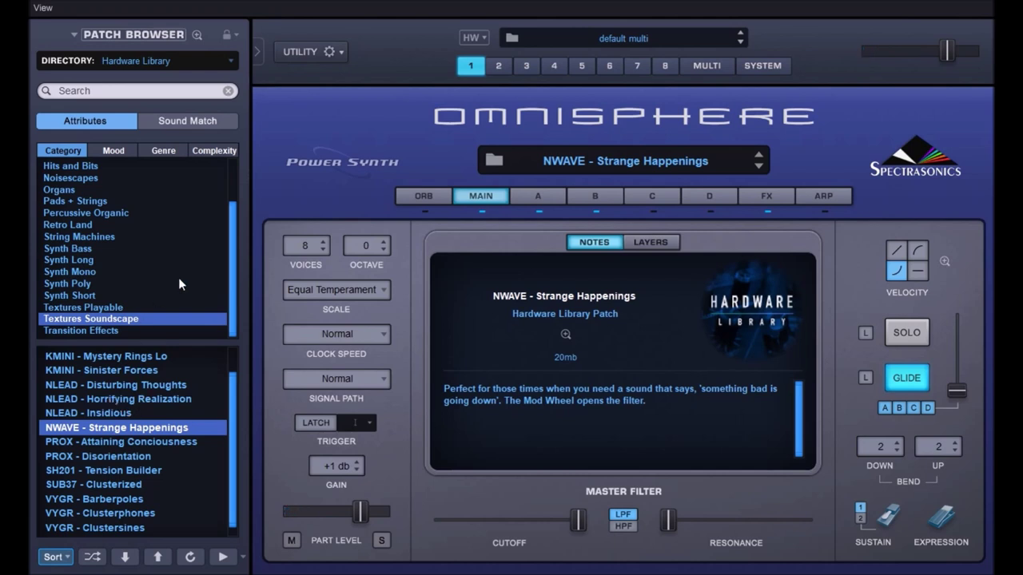
{"action": "left_click_drag", "start_coordinate": [233, 289], "coordinate": [232, 224]}
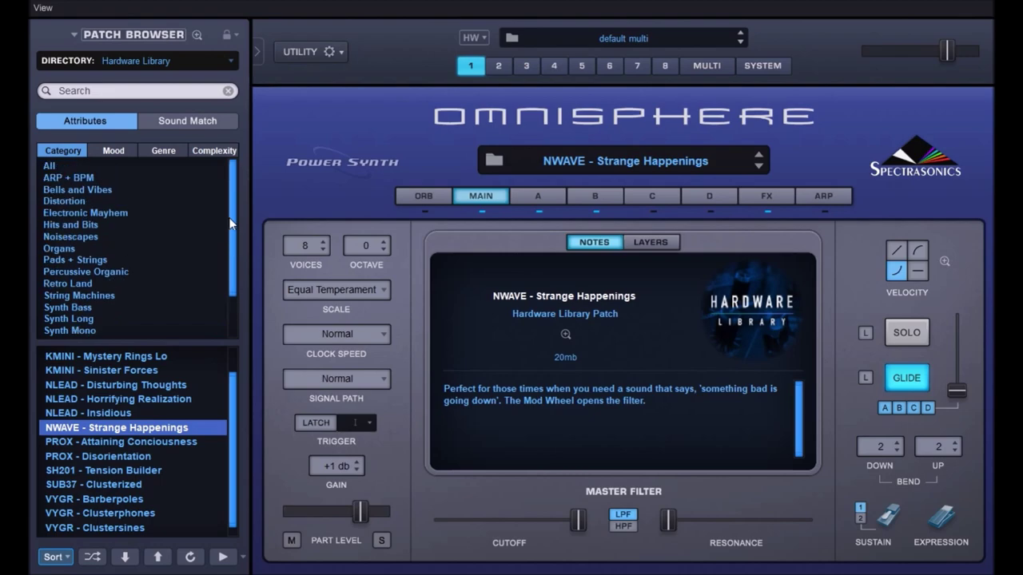